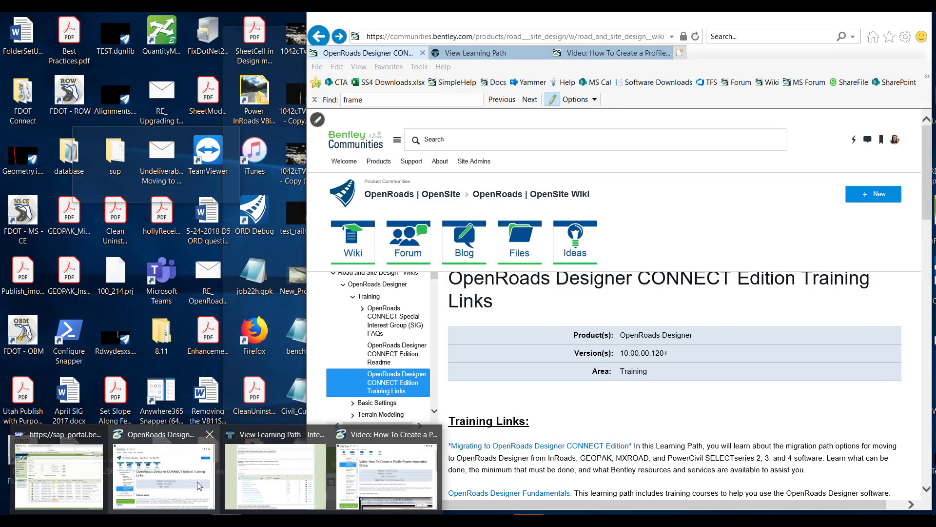
Bring the Internet Explorer window with the Training Links page to the front.
left_click(168, 476)
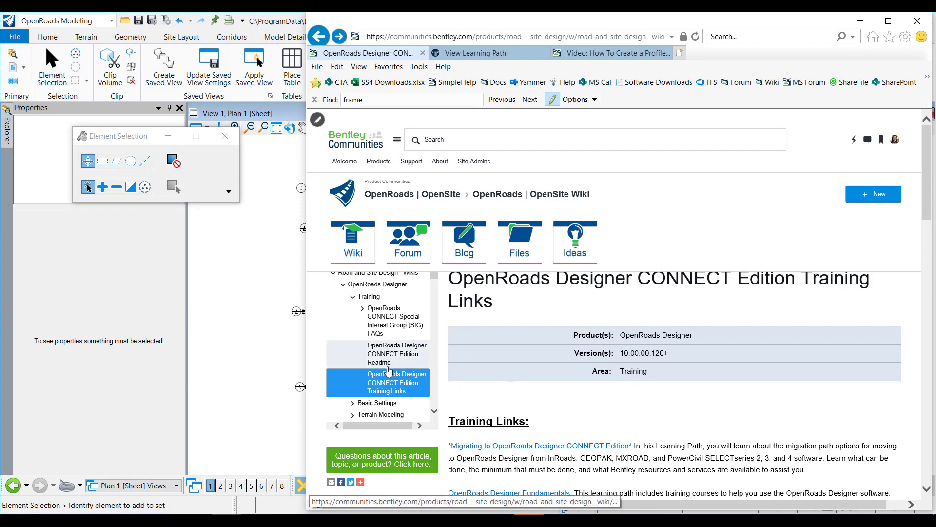
scroll(454, 398, "down", 3)
scroll(454, 398, "down", 3)
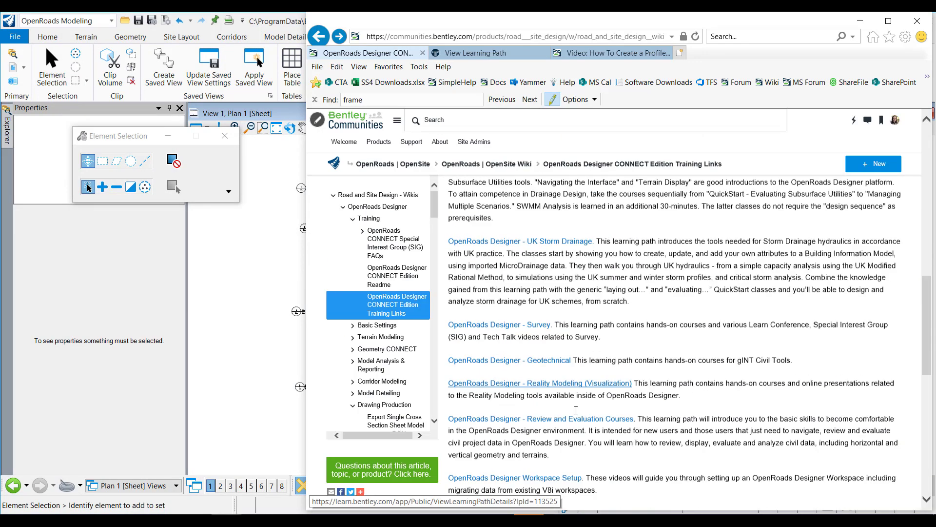
scroll(454, 398, "down", 3)
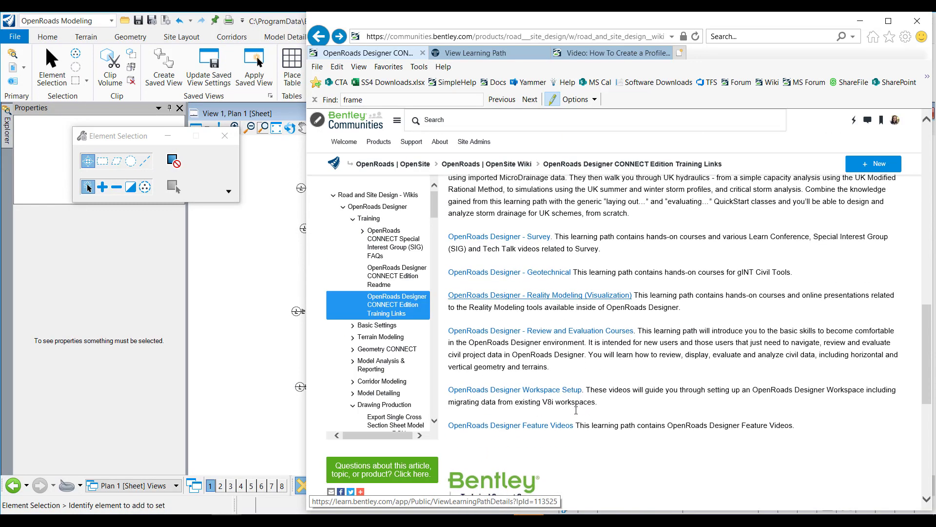
Open the Workspace Setup learning path, then the profile frame annotation group article.
left_click(550, 391)
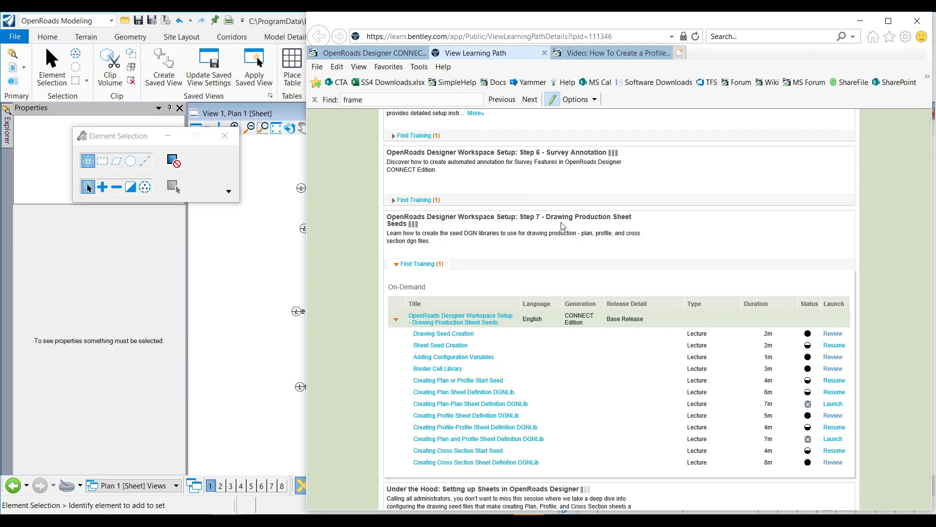
scroll(513, 278, "down", 1)
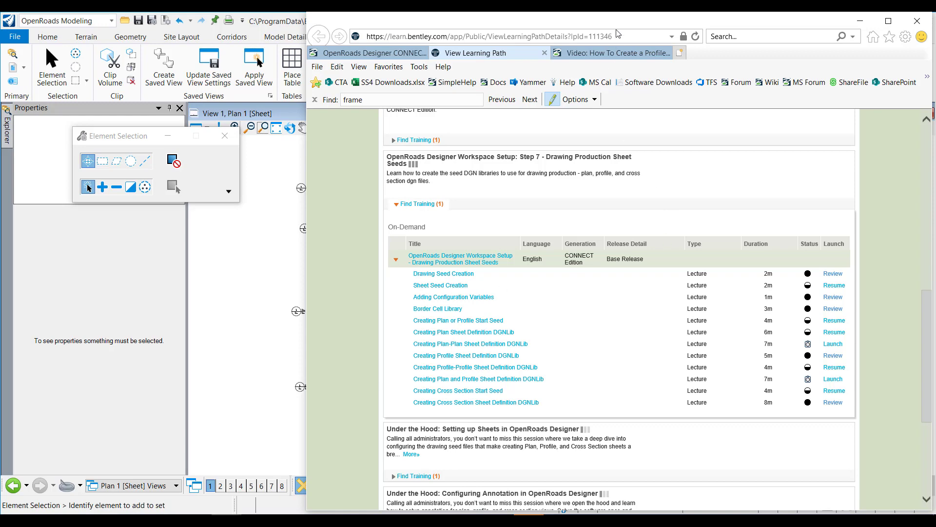
left_click(618, 53)
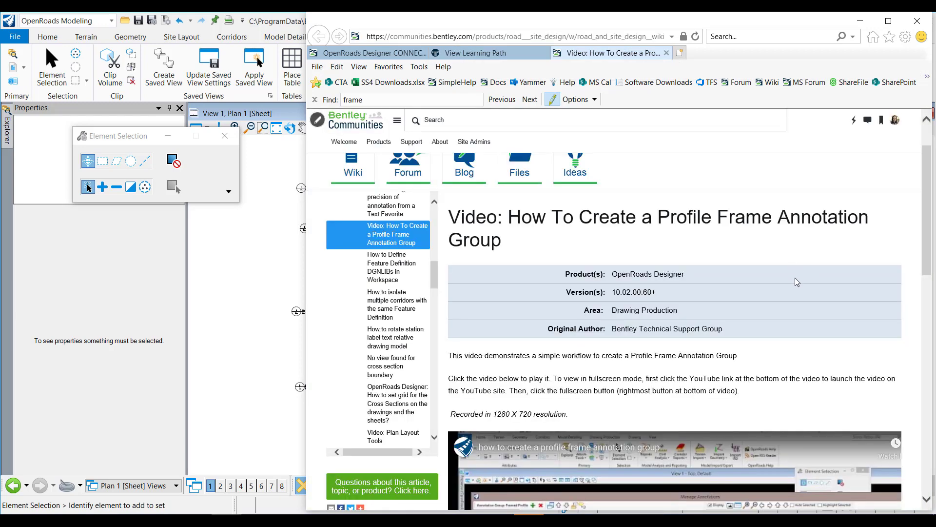
scroll(796, 282, "down", 1)
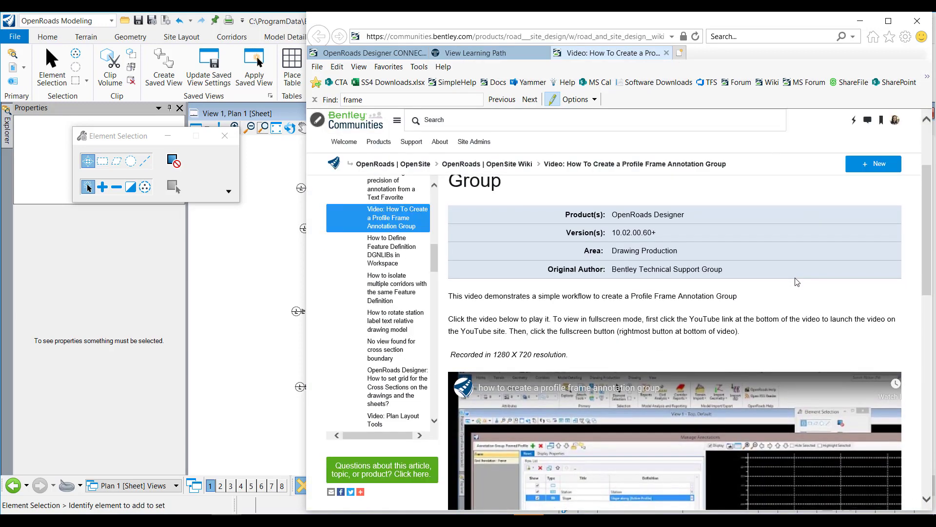
scroll(795, 282, "down", 1)
scroll(796, 282, "down", 2)
scroll(796, 283, "up", 3)
scroll(796, 283, "up", 2)
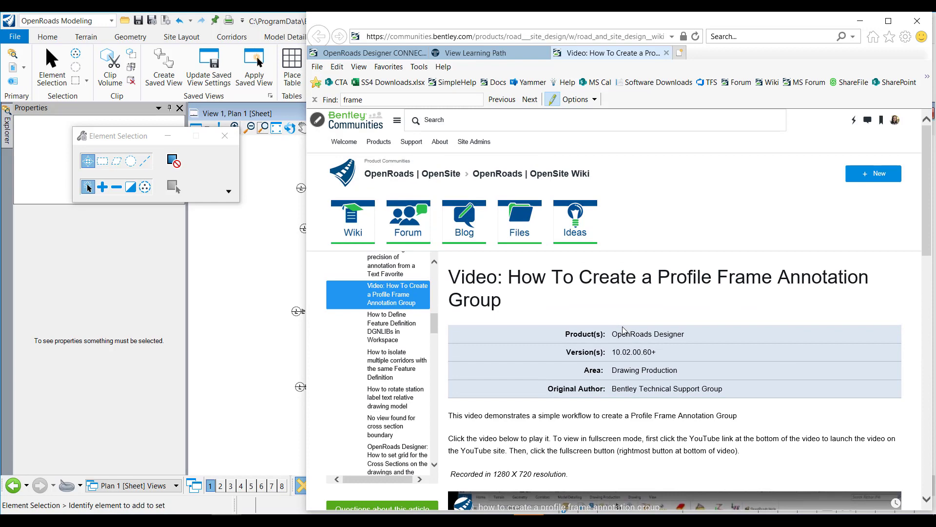
Alt+Tab away from the browser back to the OpenRoads drawing.
key("alt+Tab")
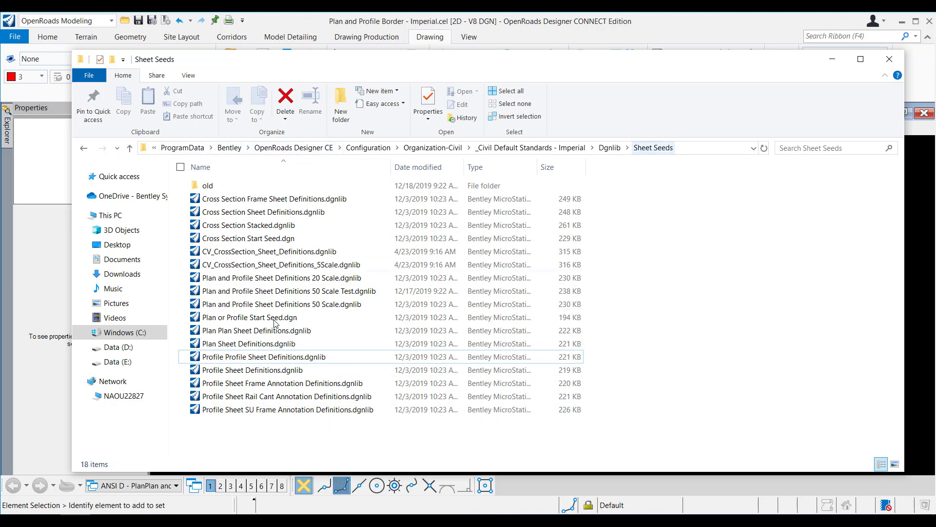
Duplicate the Plan or Profile Start Seed file in the Sheet Seeds folder.
left_click(235, 319)
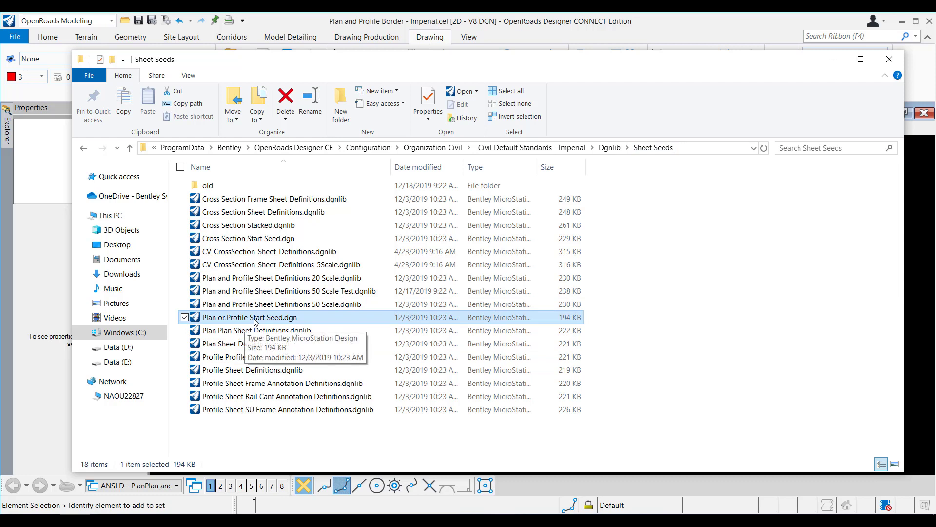
key("ctrl+c")
key("ctrl+v")
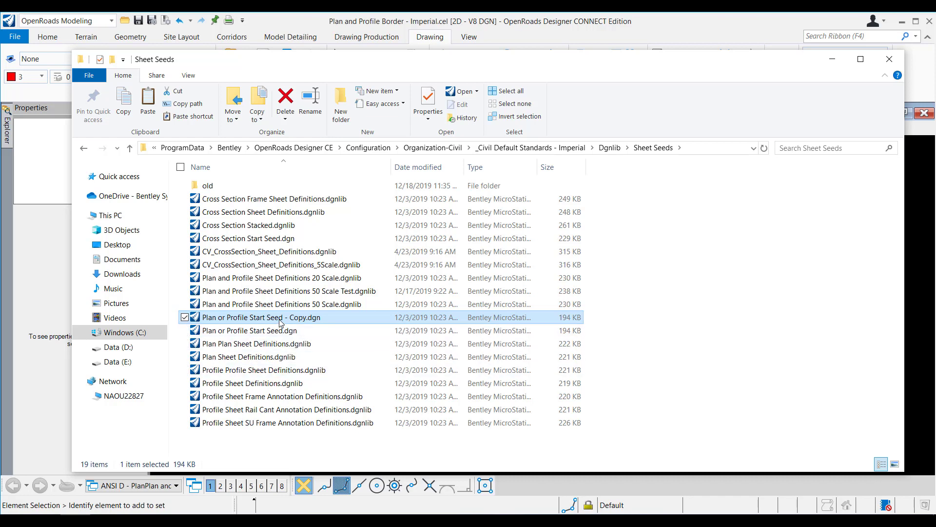
Rename the copy PlanPlan and ProfileProfile Sheet Definitions 50 Scale.dgnlib, confirming the extension change.
right_click(241, 319)
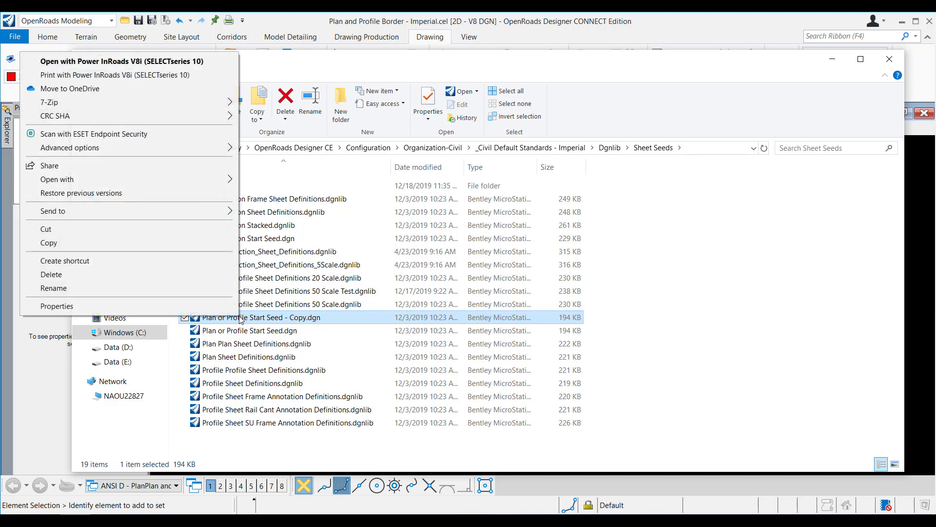
left_click(198, 291)
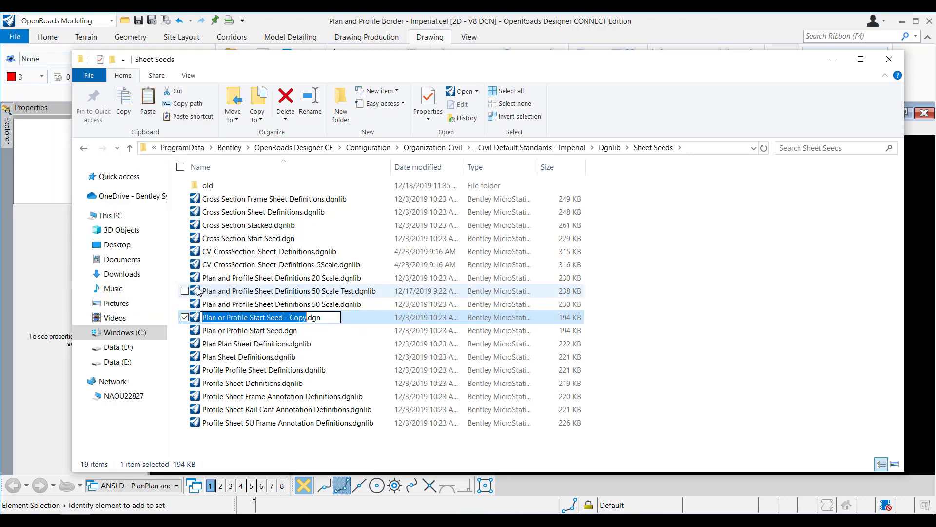
type("PlanPlan and ProfileProfile Sheet Definitions 50 Scale.dgn")
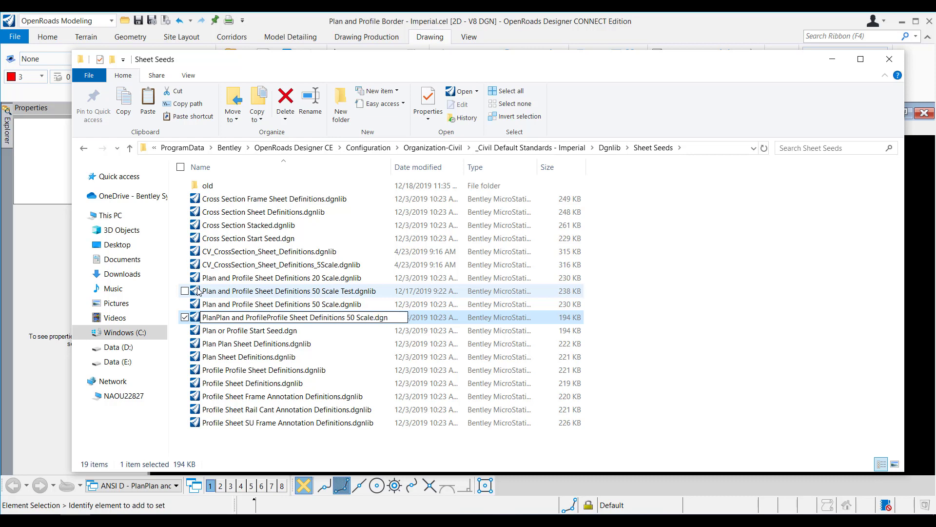
type("lib")
key("Return")
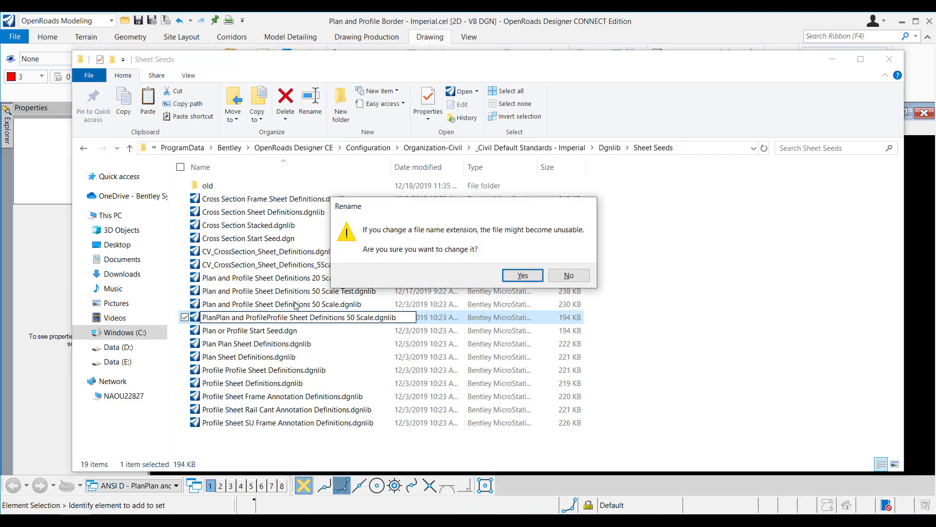
left_click(543, 270)
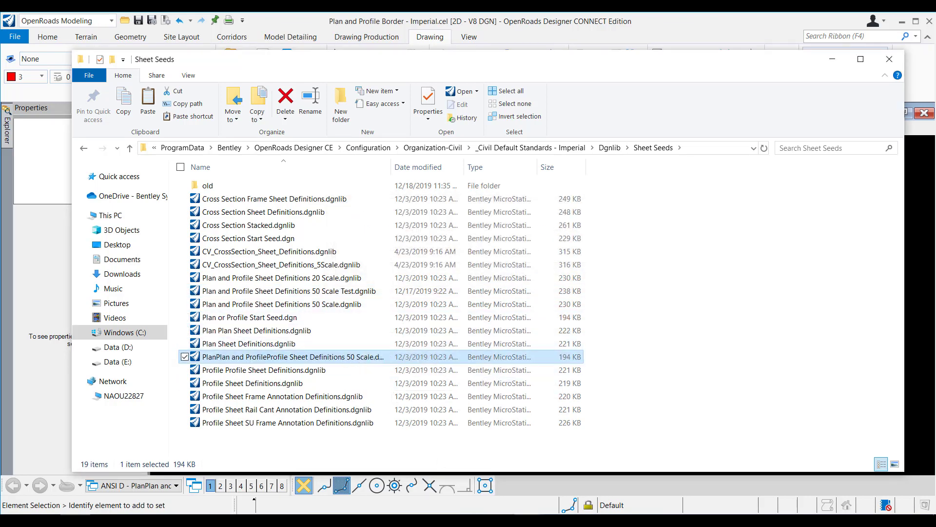
Browse from File > Open to the Imperial standards Dgnlib > Sheet Seeds folder.
left_click(512, 488)
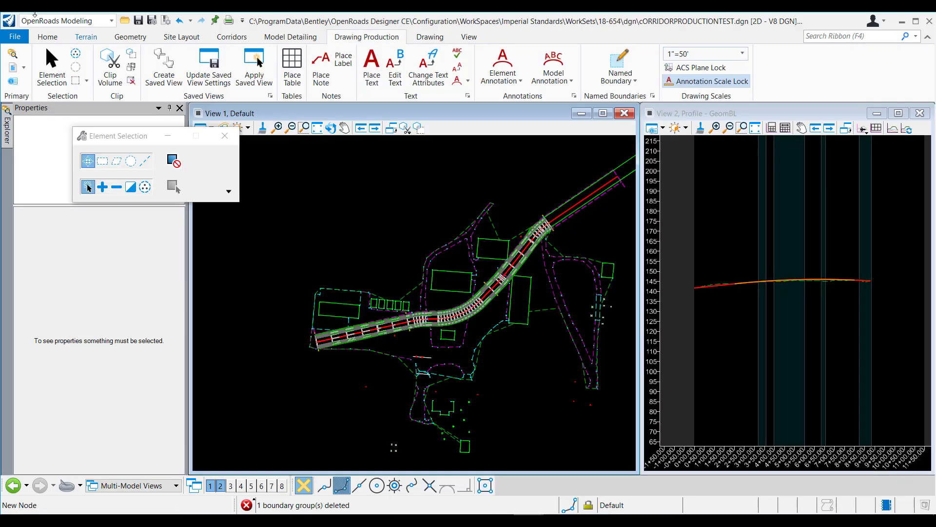
left_click(15, 37)
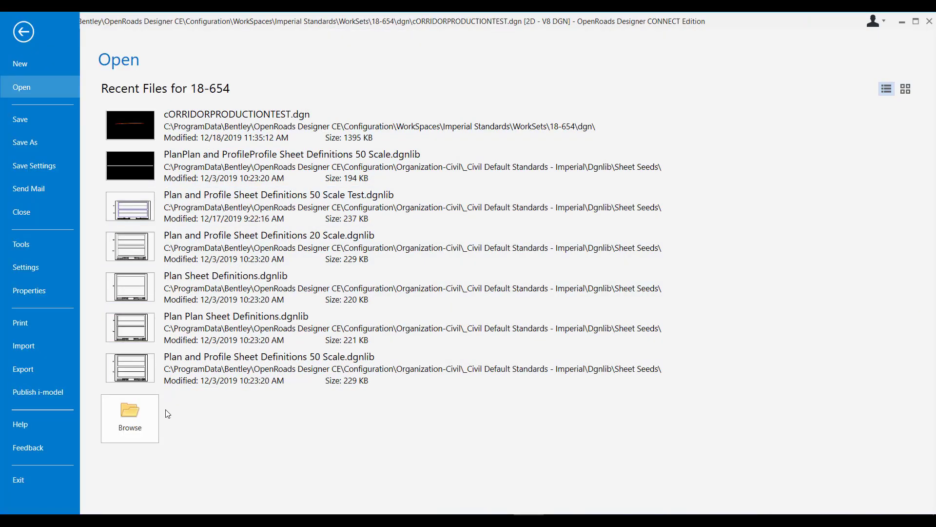
left_click(145, 418)
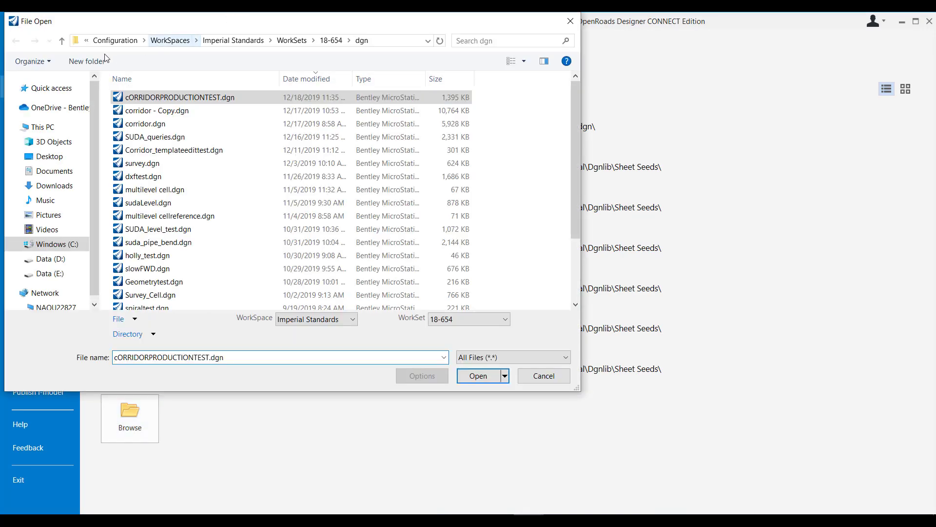
left_click(116, 40)
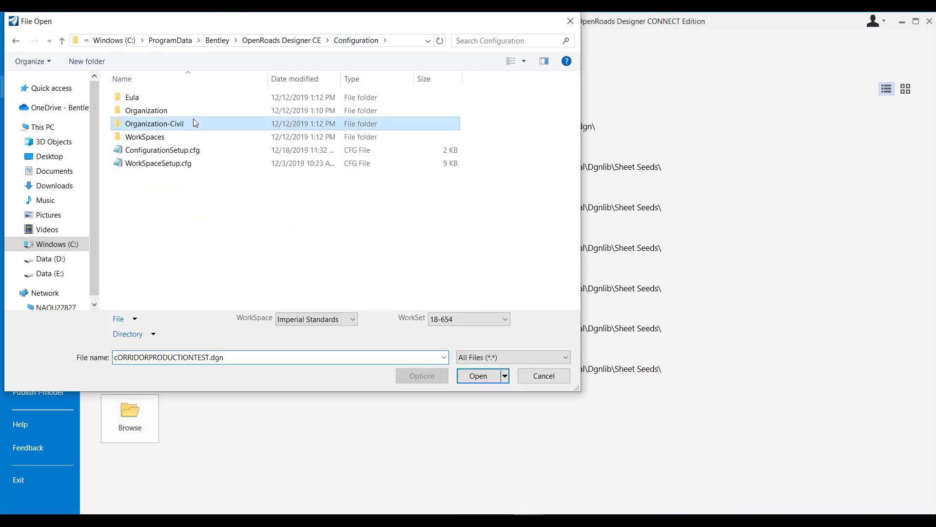
double_click(194, 121)
double_click(167, 98)
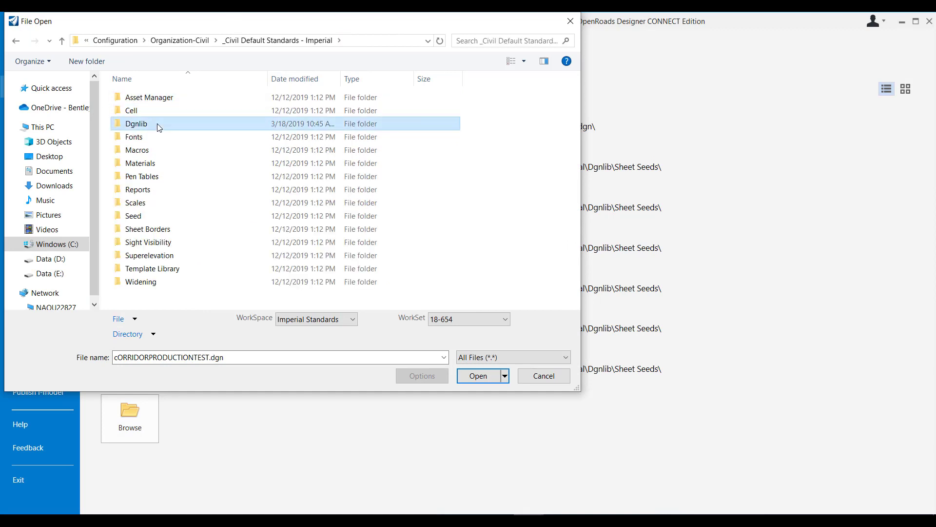
double_click(160, 125)
double_click(161, 216)
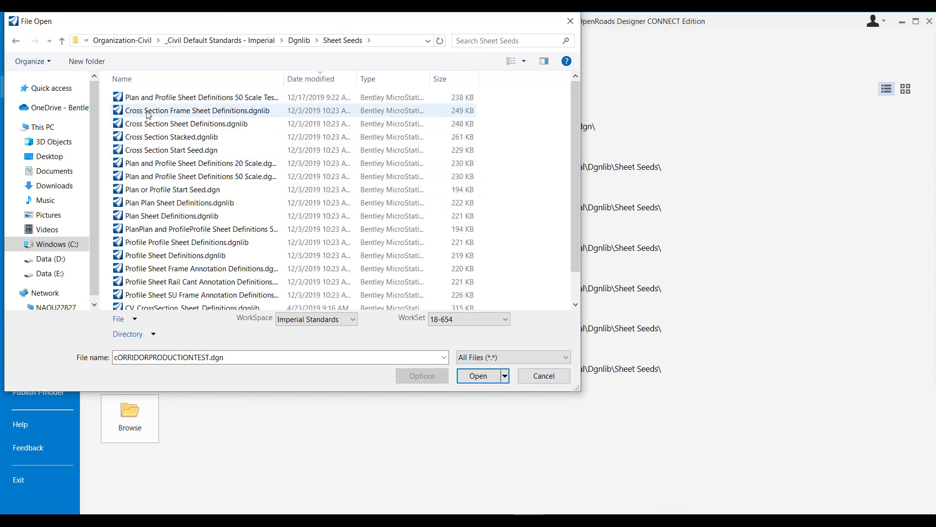
Open the renamed PlanPlan and ProfileProfile Sheet Definitions 50 Scale.dgnlib.
left_click(207, 229)
left_click(463, 380)
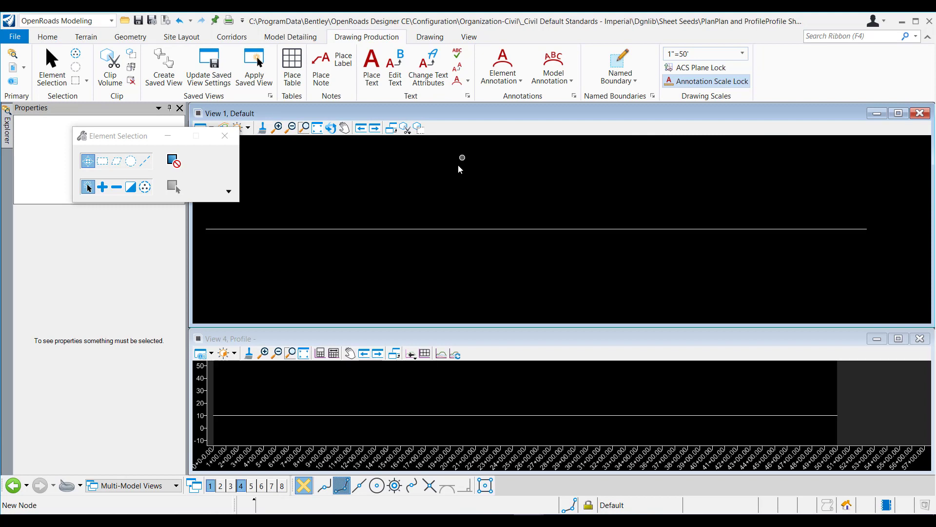
Start Place Named Boundary in Civil Plan (along path) mode.
left_click(626, 59)
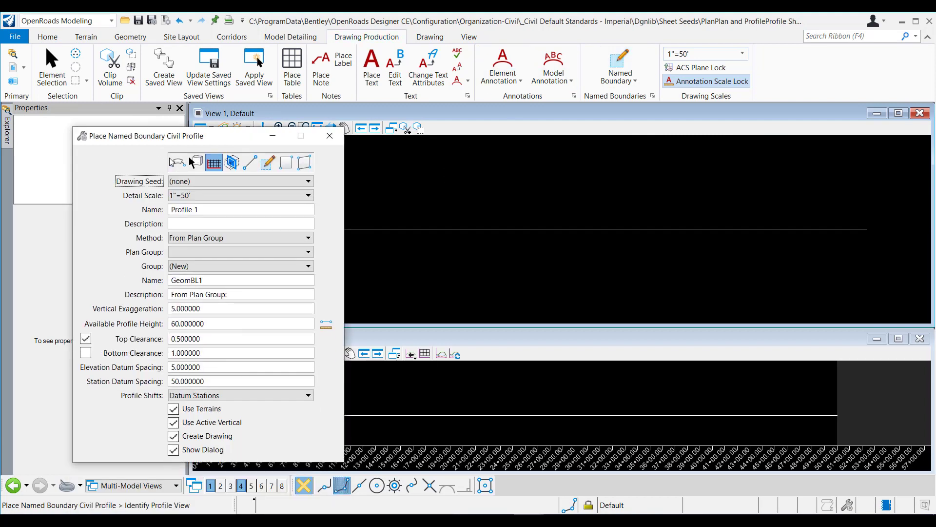
left_click(177, 167)
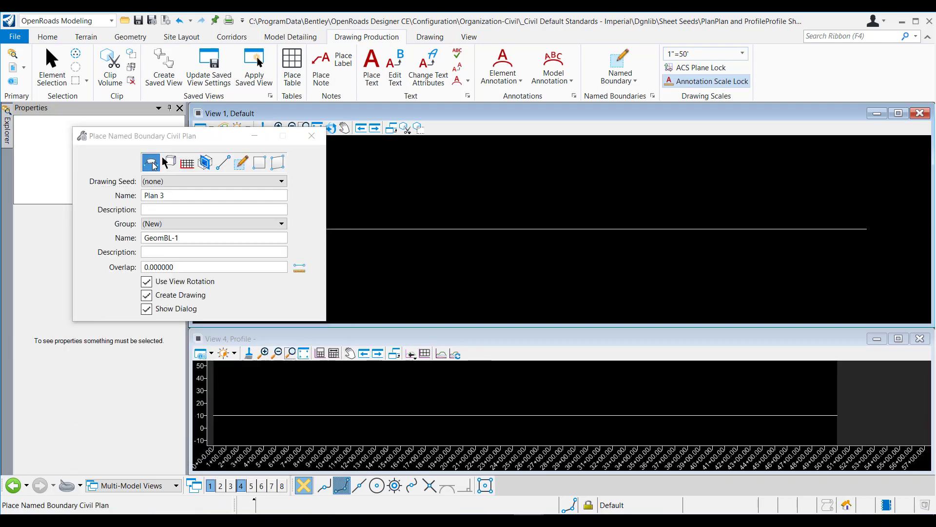
left_click(151, 165)
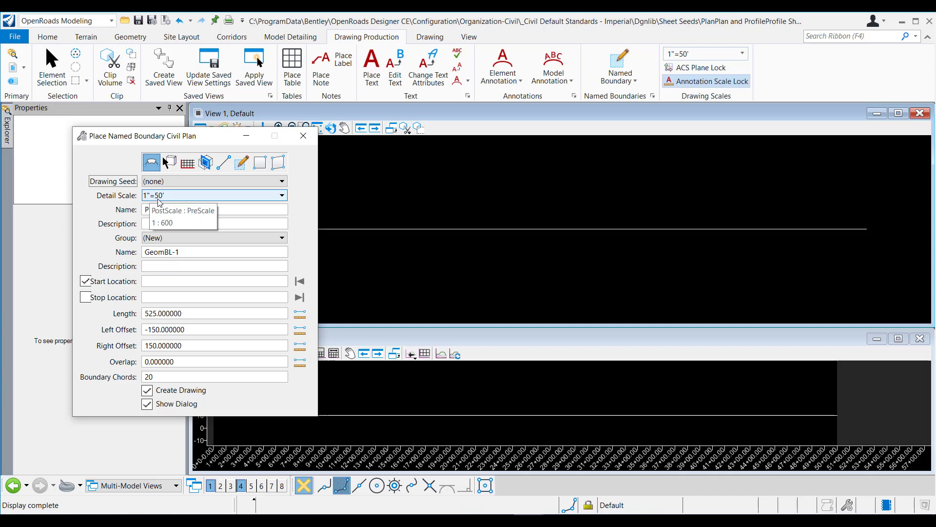
Name the boundary PlanPlan and ProfileProfile - PLAN and move the dialog aside.
left_click(171, 211)
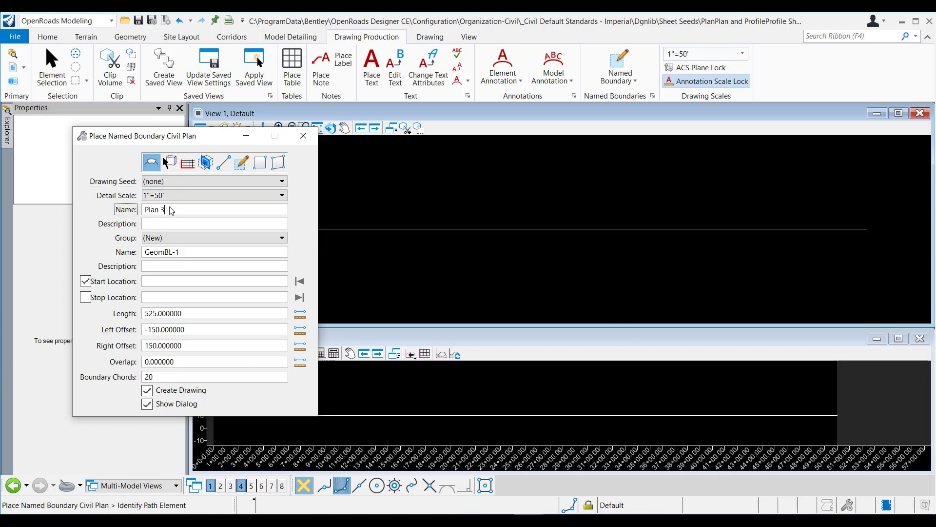
left_click_drag(170, 210, 140, 218)
type("Plan")
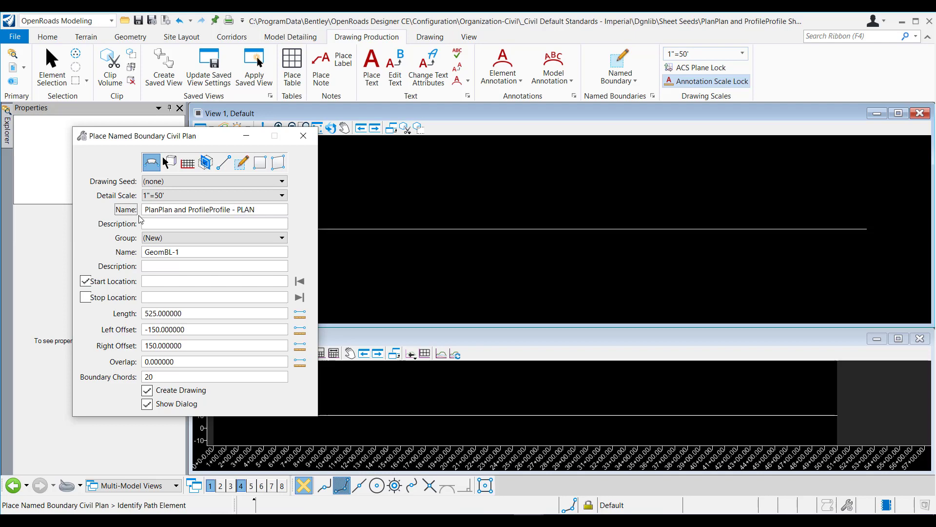
mouse_move(183, 141)
left_mouse_down()
mouse_move(767, 117)
mouse_move(663, 132)
left_mouse_up()
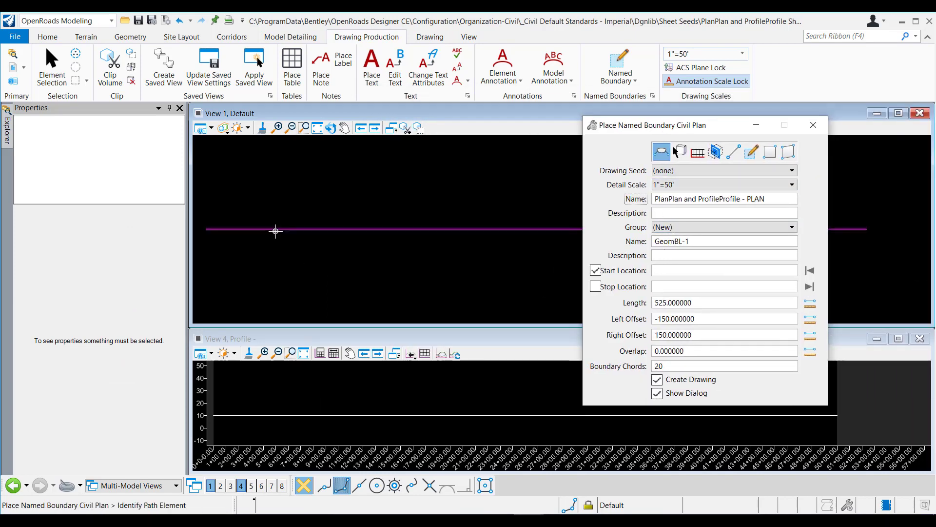
Pick the path and set the boundary from station 0+00.00 to 5+25.00.
left_click(276, 232)
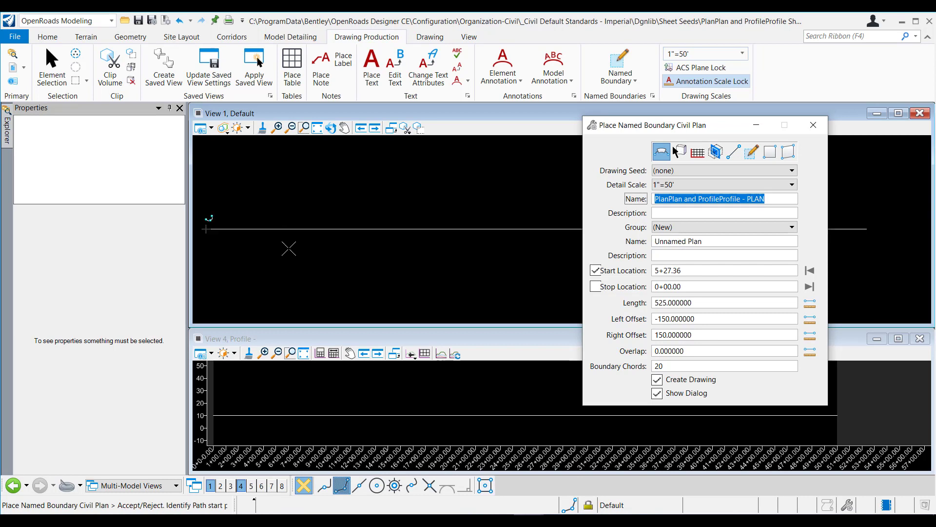
left_click(811, 271)
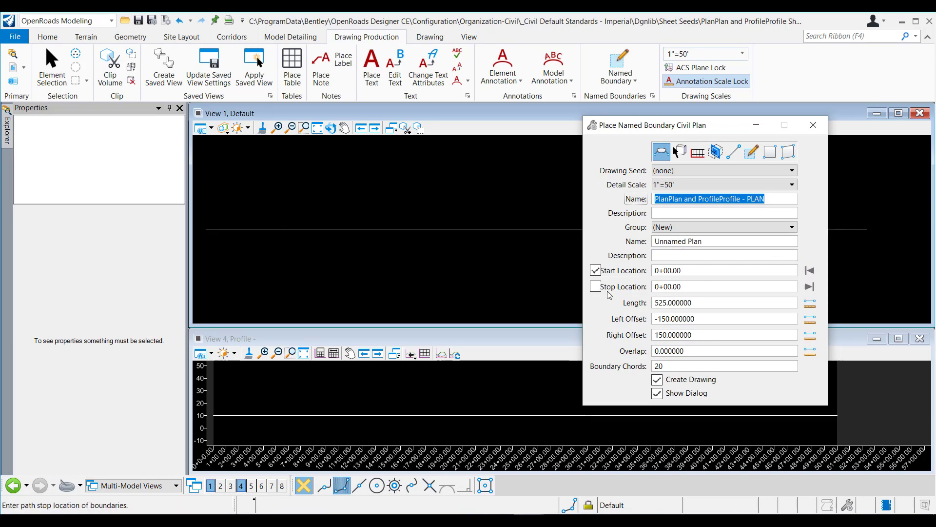
left_click(276, 266)
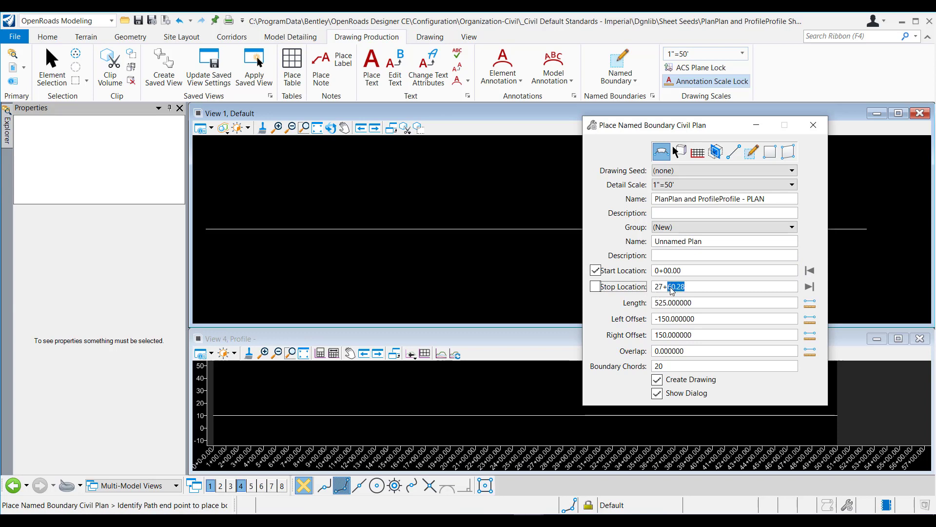
key("BackSpace")
key("BackSpace")
key("BackSpace")
type("5+25")
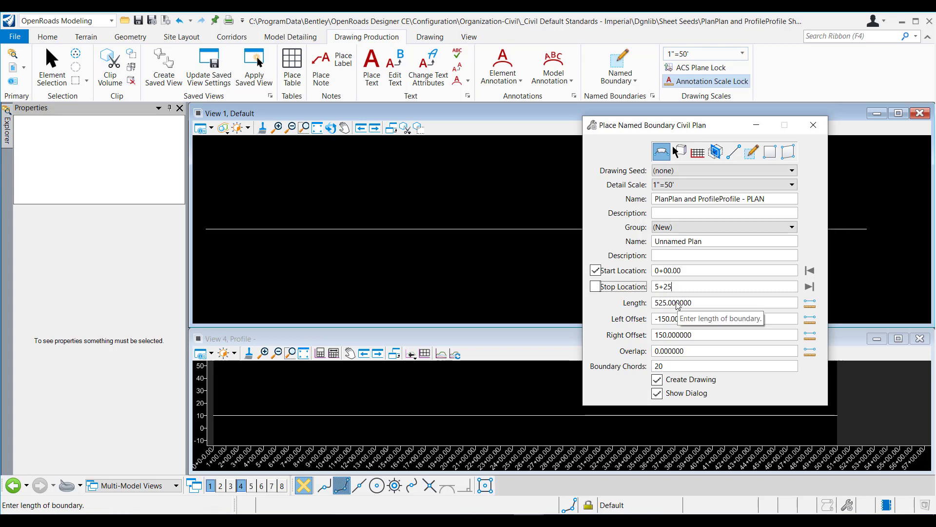
key("Tab")
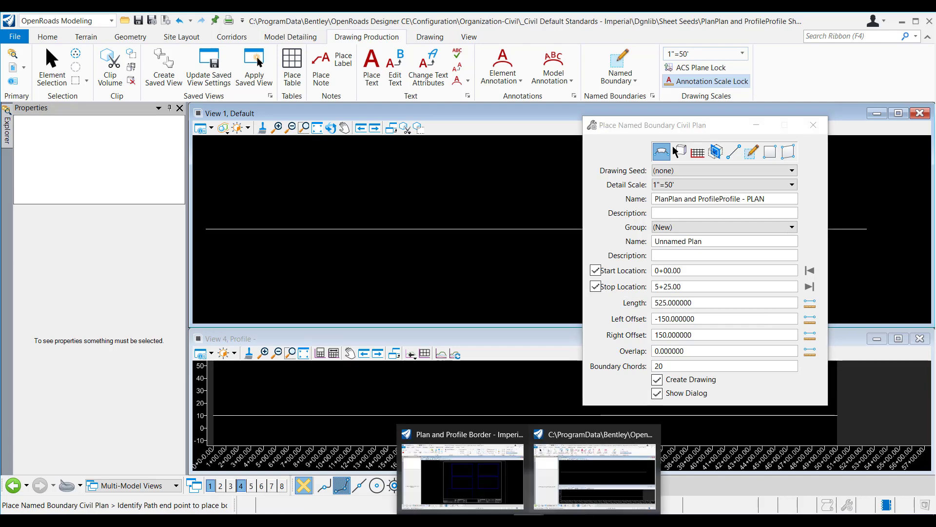
Set the group name to PLAN and accept to create the named boundary.
left_click(490, 491)
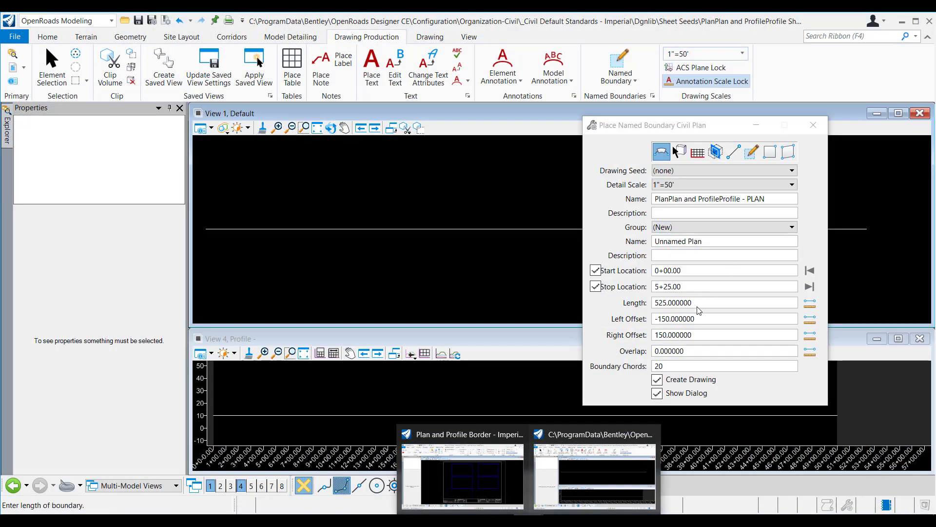
left_click(594, 472)
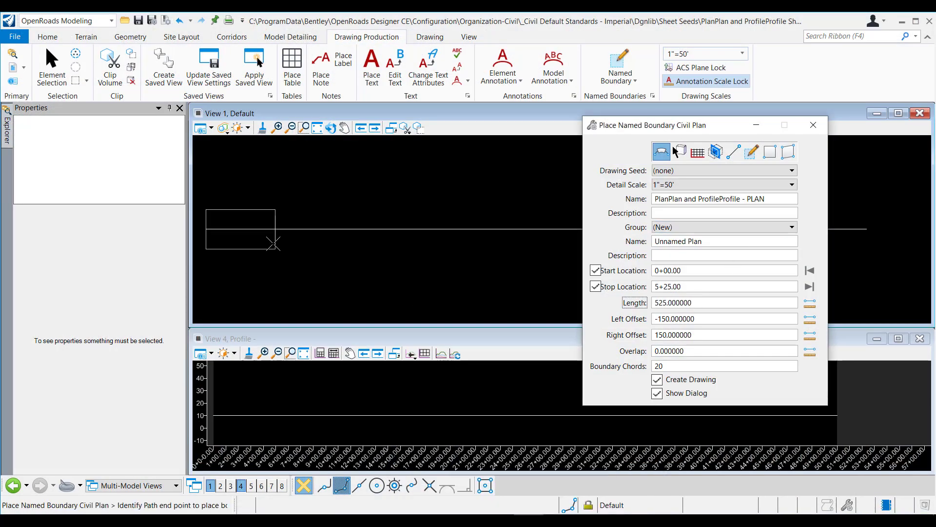
left_click_drag(703, 244, 657, 244)
type("PLAN")
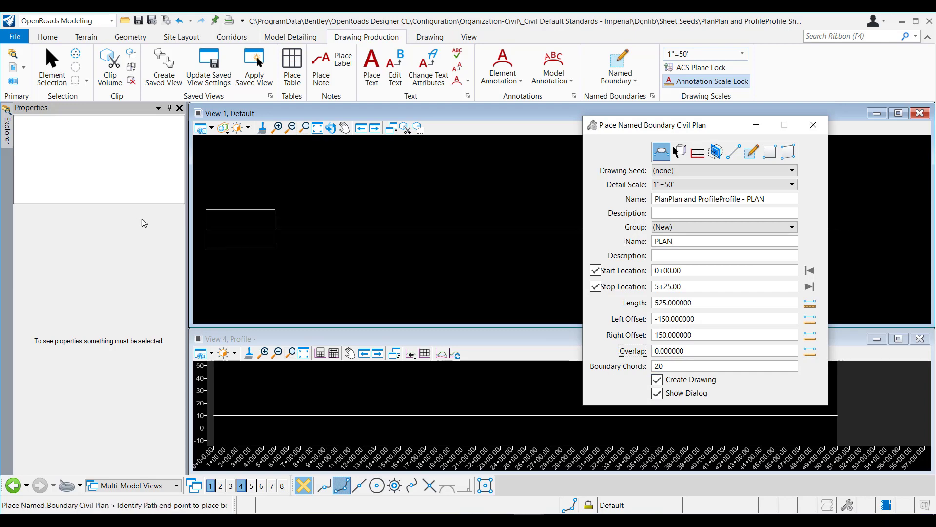
key("Return")
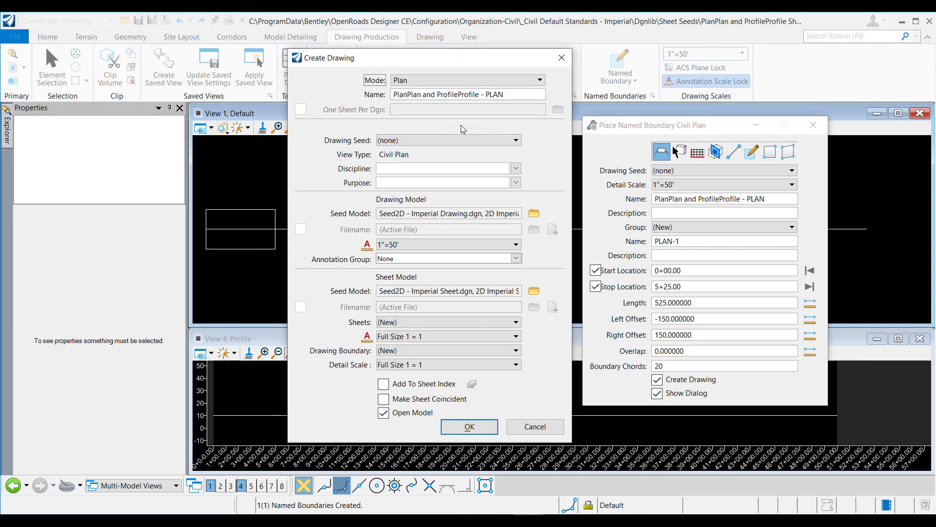
Create the drawing with Discipline Civil, Purpose Plan View and detail scale 1"=50'.
left_click(517, 168)
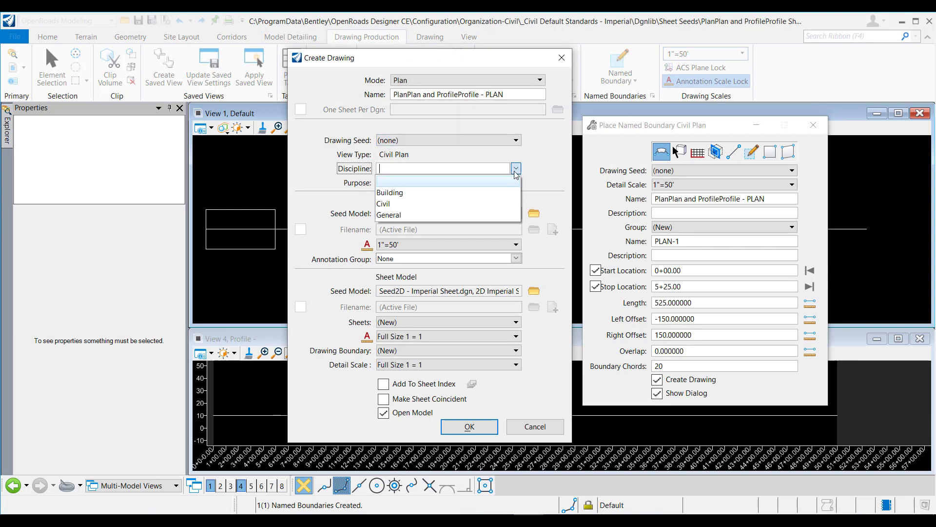
left_click(505, 199)
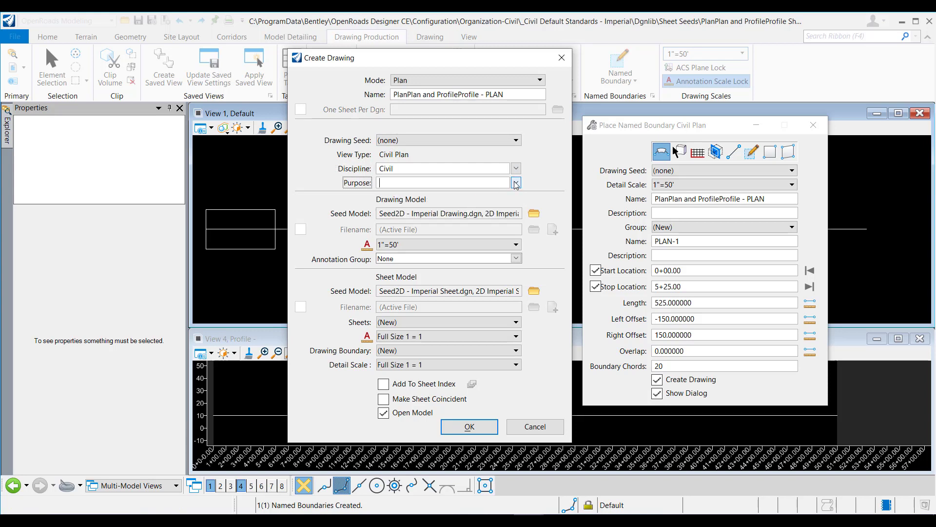
left_click(516, 183)
left_click(441, 235)
left_click(477, 366)
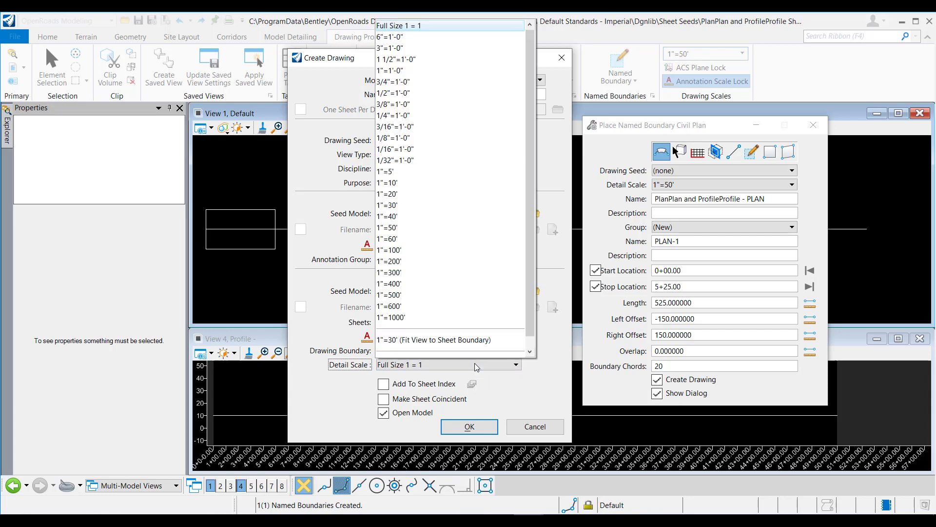
left_click(401, 239)
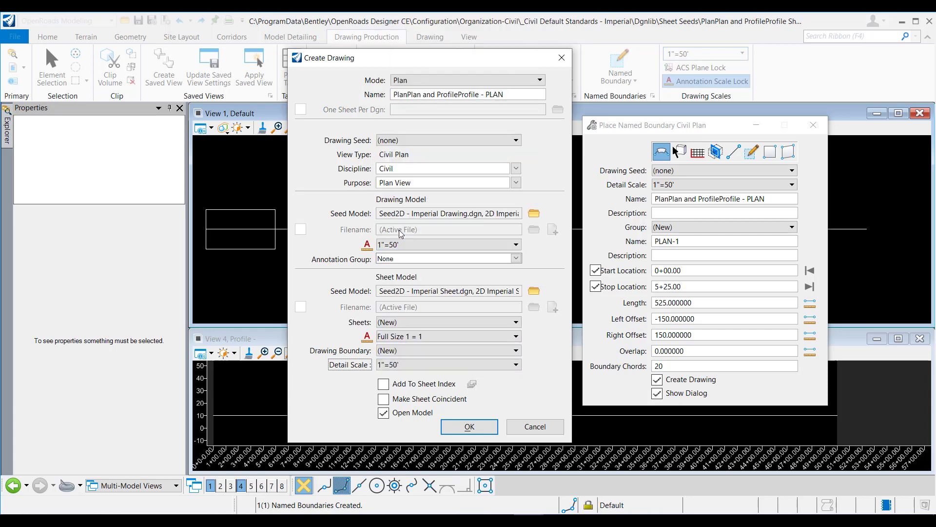
left_click(464, 428)
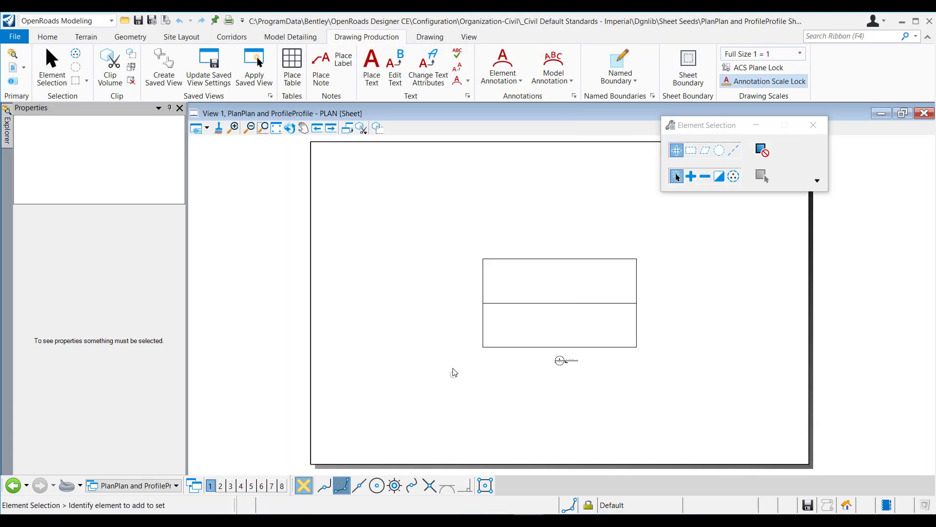
From Place Active Cell, attach the Plan and Profile Border - Imperial.cel library.
double_click(446, 39)
double_click(438, 38)
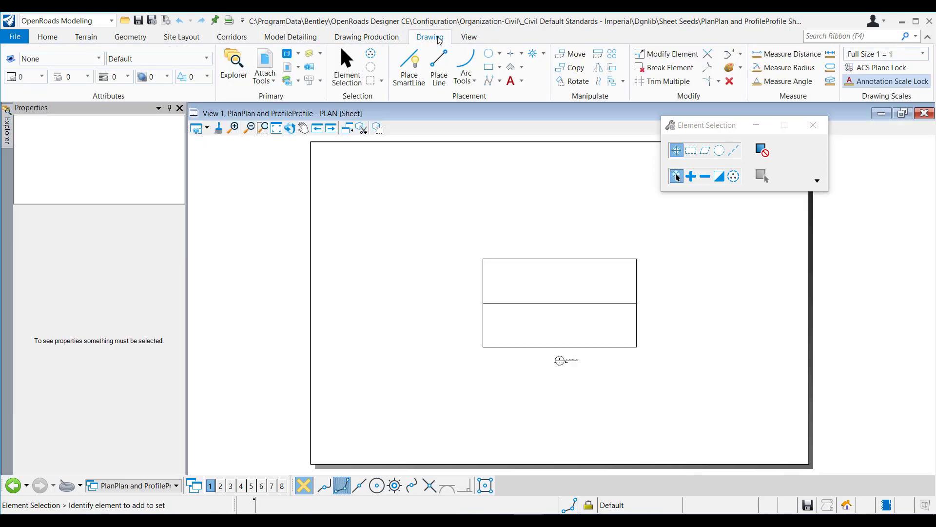
left_click(533, 54)
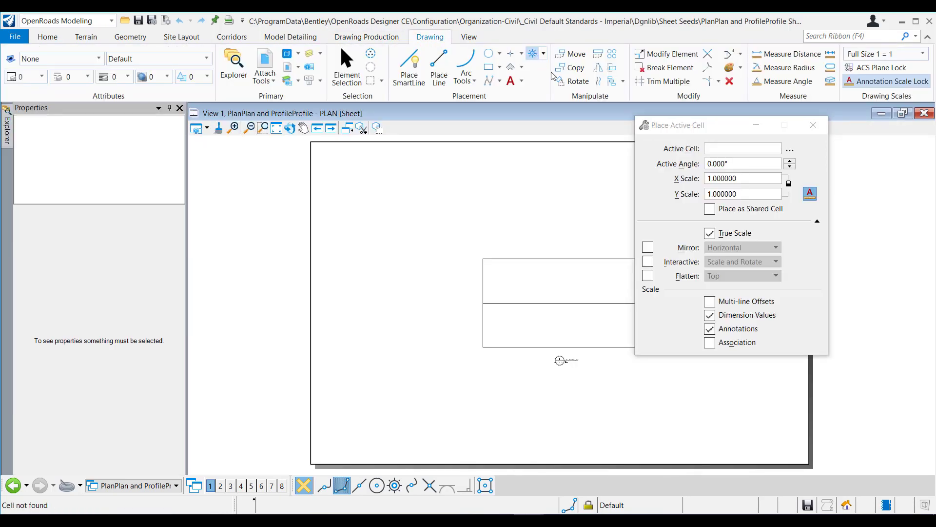
left_click(790, 149)
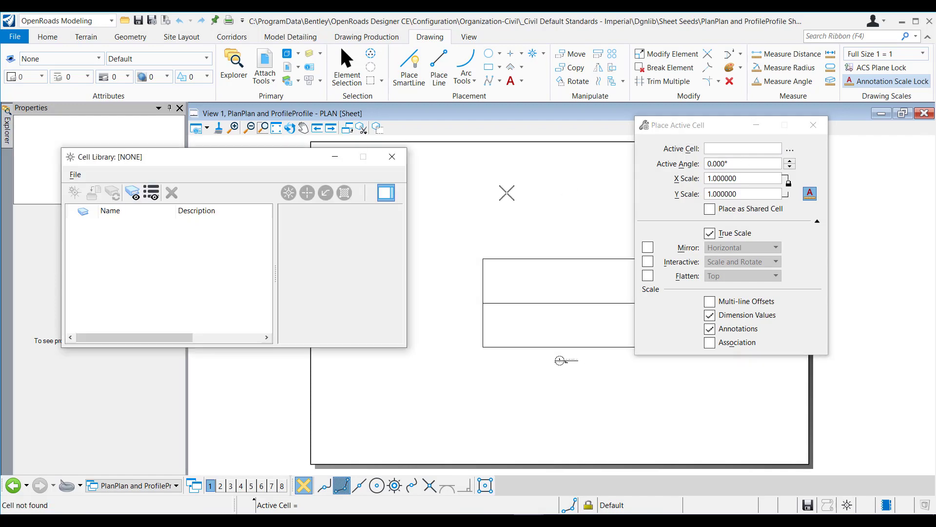
left_click(75, 175)
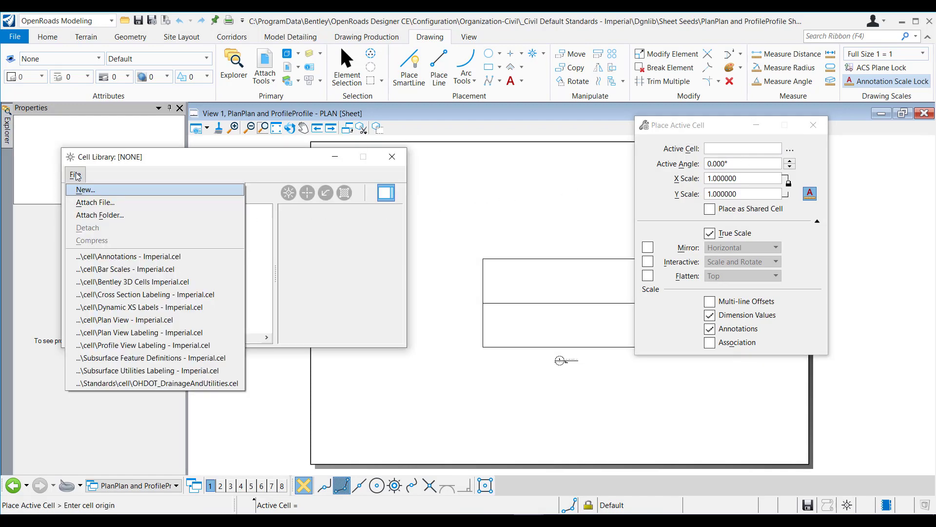
left_click(80, 203)
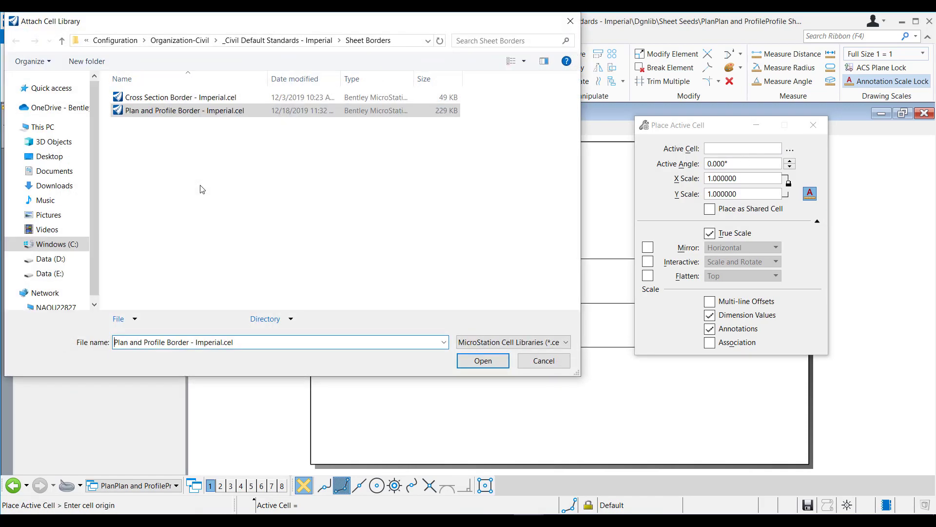
double_click(203, 112)
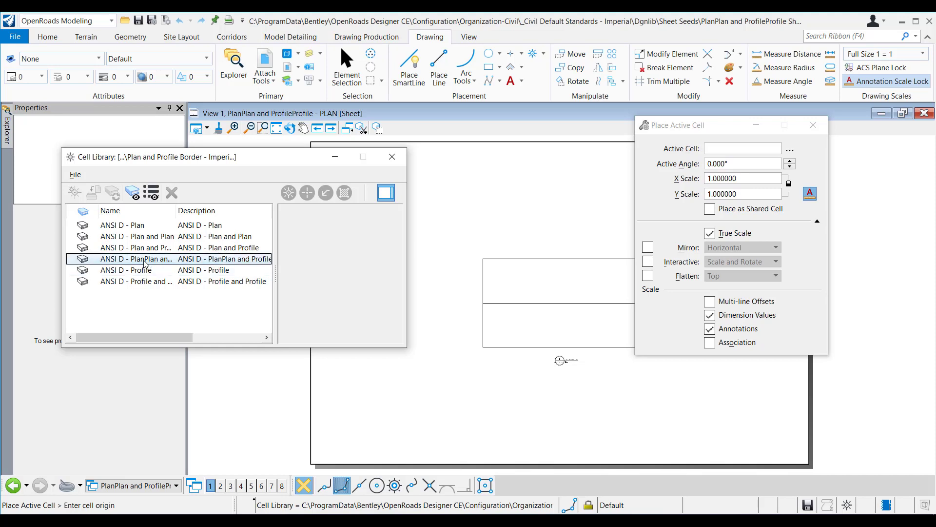
Make ANSI D - PlanPlan and ProfileProfile the active cell and place it on the sheet.
left_click(145, 260)
double_click(141, 262)
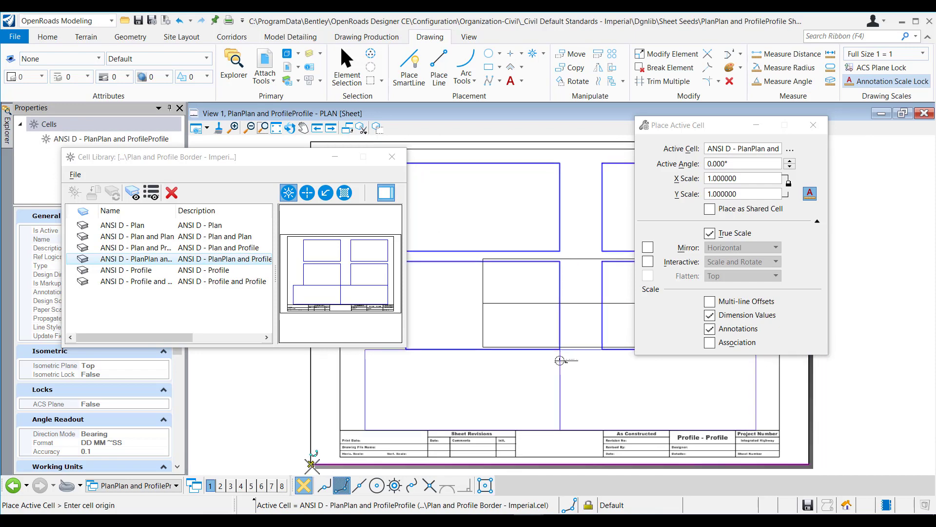
left_click(310, 463)
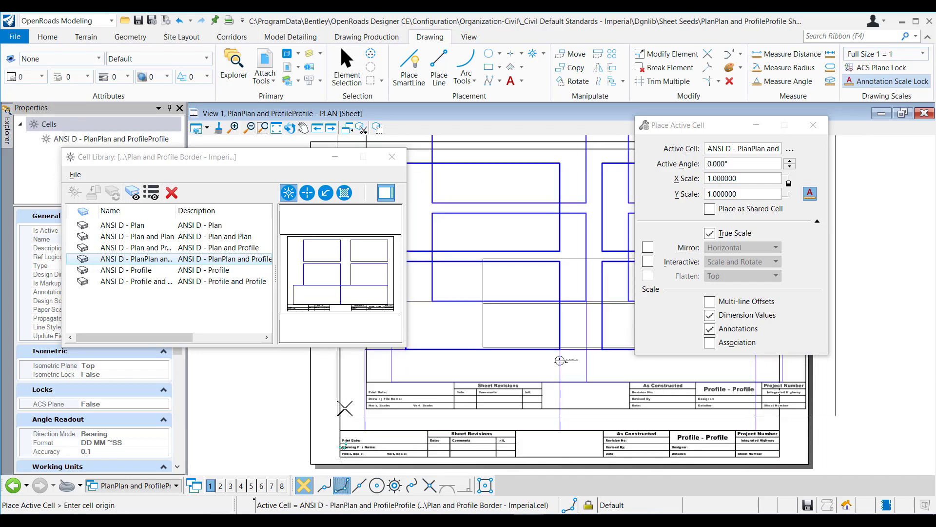
key("Escape")
Close the cell library and bring up the References list.
left_click(393, 157)
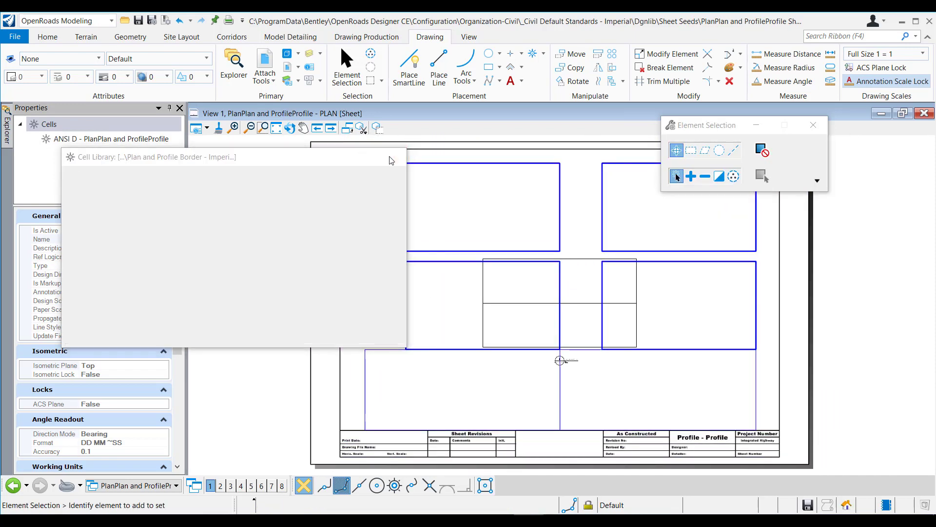
left_click(265, 63)
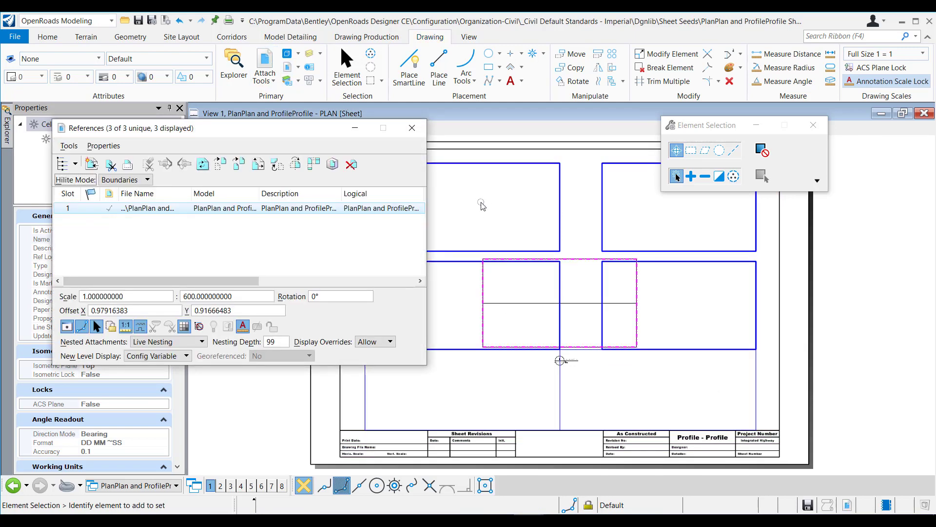
middle_click_drag(482, 188, 597, 212)
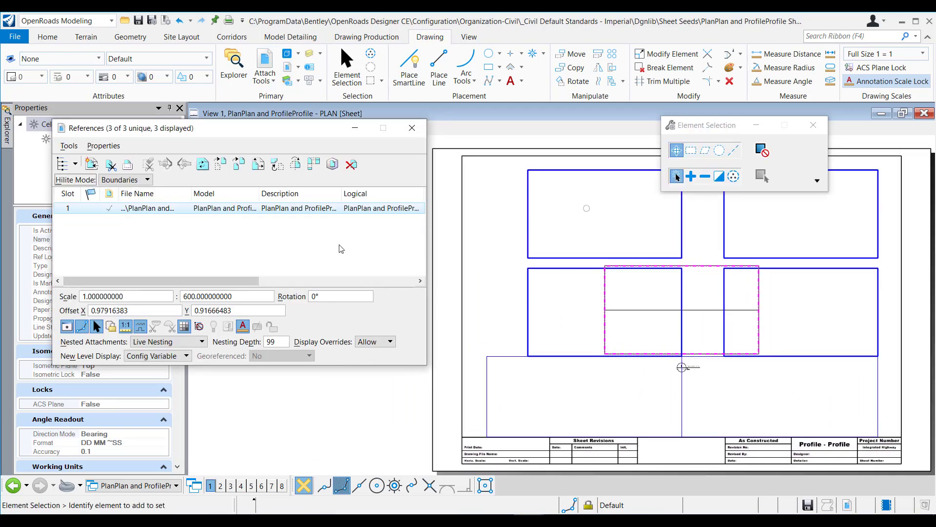
Move the plan reference into the border's upper-left viewport, aligning its corner.
left_click(221, 163)
left_click(600, 354)
left_click(531, 256)
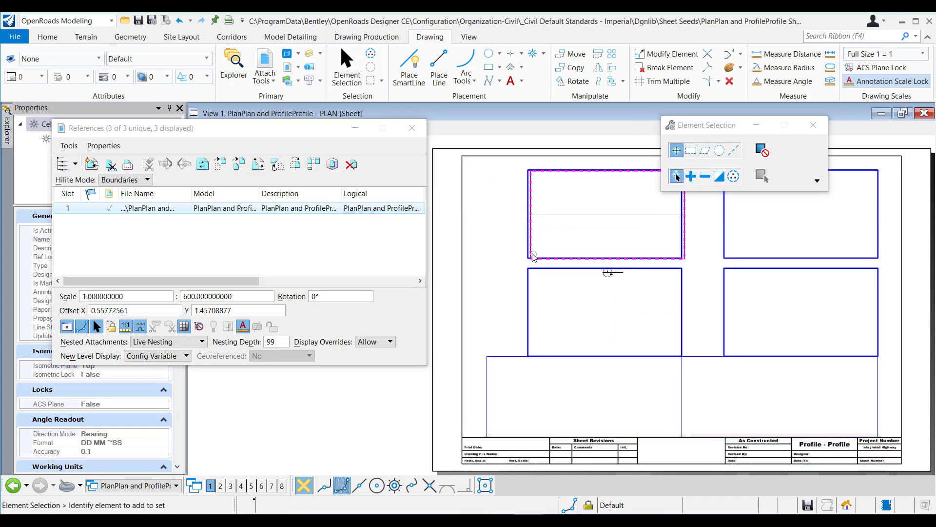
left_click(222, 163)
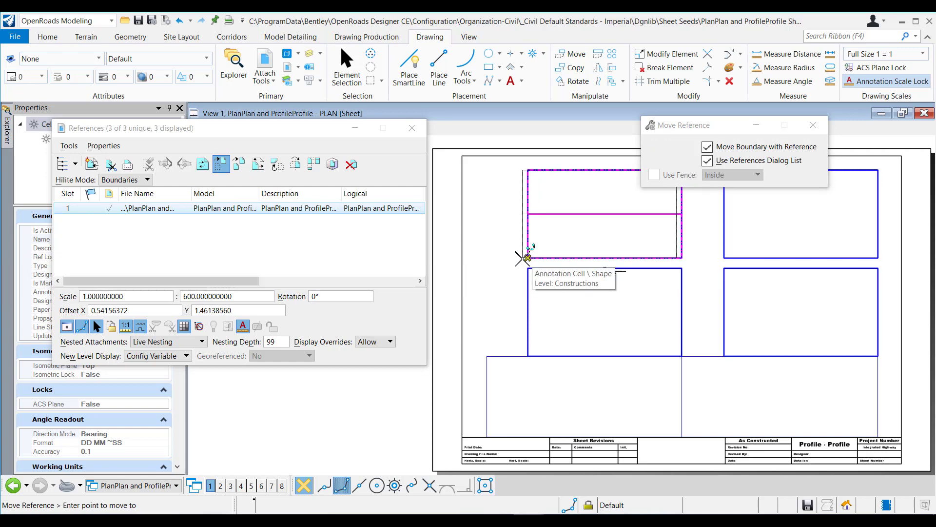
left_click(522, 302)
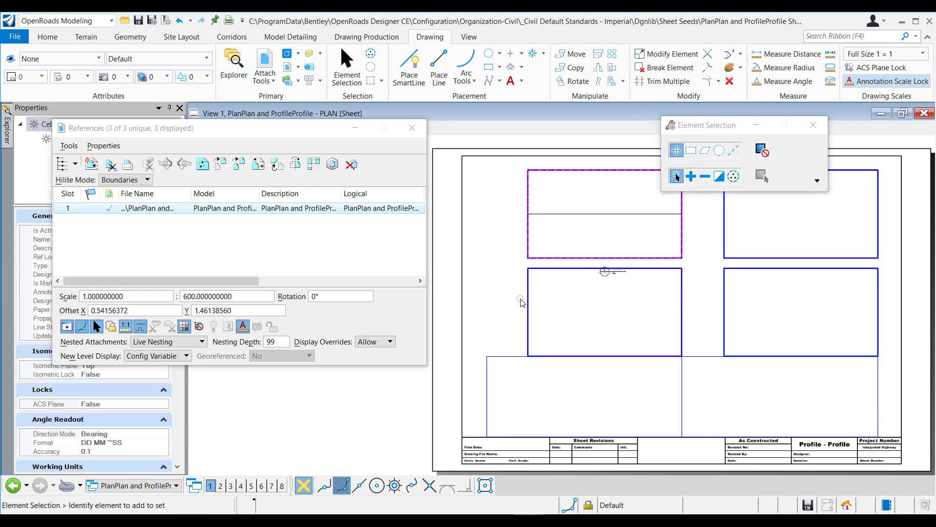
Select the plan drawing boundary and move it left toward the upper-left viewport.
left_click(412, 127)
left_click(610, 281)
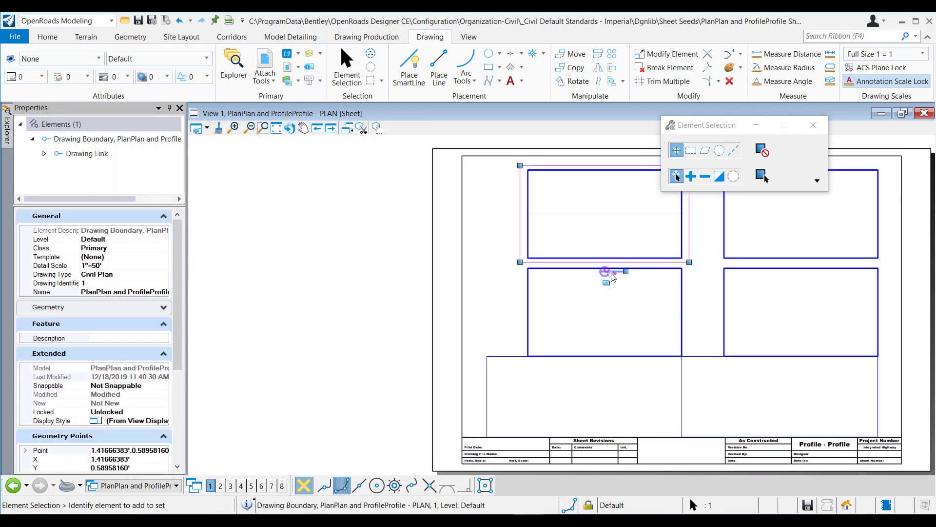
left_click_drag(612, 281, 401, 217)
left_click(401, 216)
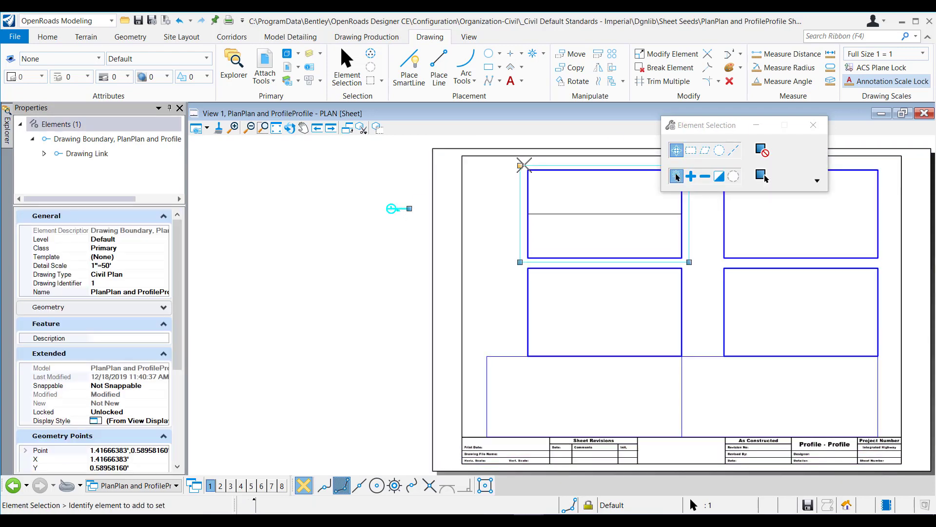
Snap the boundary's corner handles onto the upper-left viewport corners and reset to selection.
left_click_drag(520, 166, 527, 170)
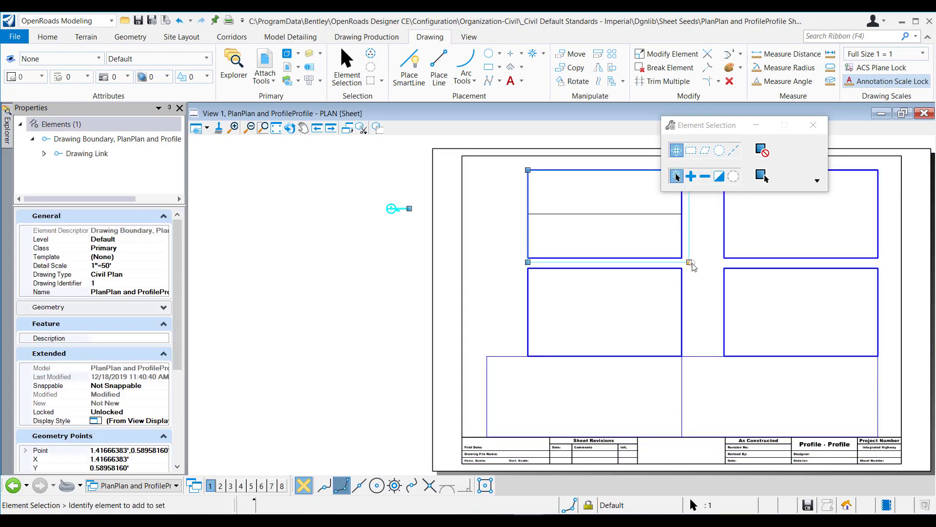
mouse_move(690, 263)
left_mouse_down()
mouse_move(684, 258)
mouse_move(692, 272)
left_mouse_up()
mouse_move(693, 271)
middle_mouse_down()
mouse_move(462, 277)
mouse_move(524, 281)
middle_mouse_up()
right_click(524, 281)
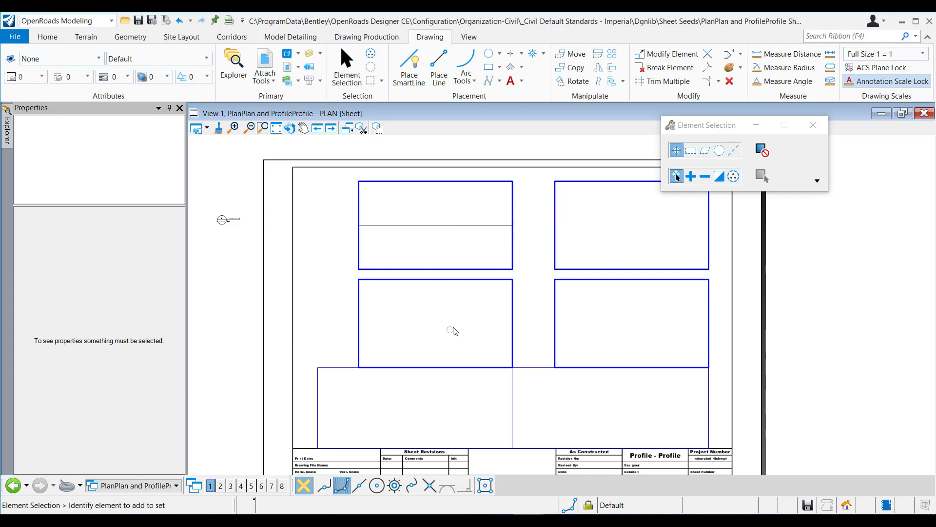
Return to Multi-Model Views and start a Civil Profile named boundary from Drawing Production.
left_click(165, 494)
left_click(135, 439)
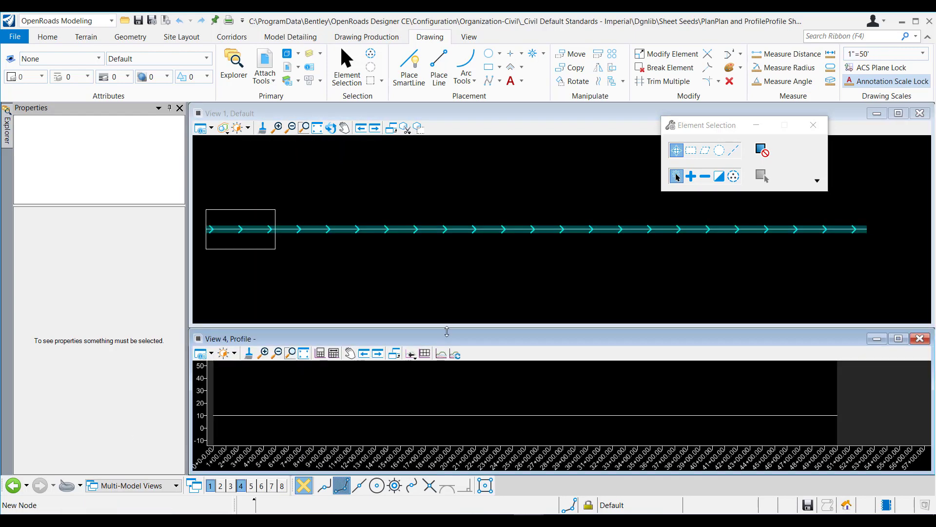
left_click(380, 37)
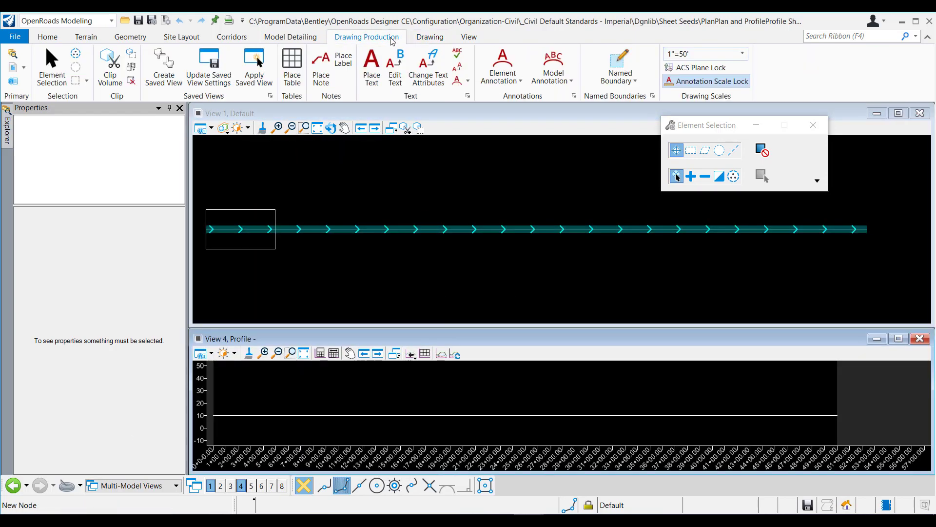
left_click(619, 52)
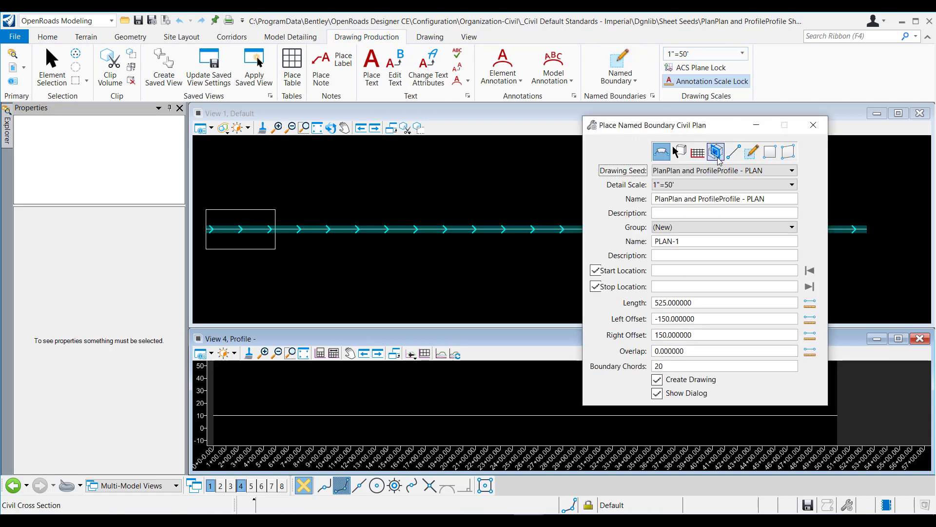
left_click(673, 151)
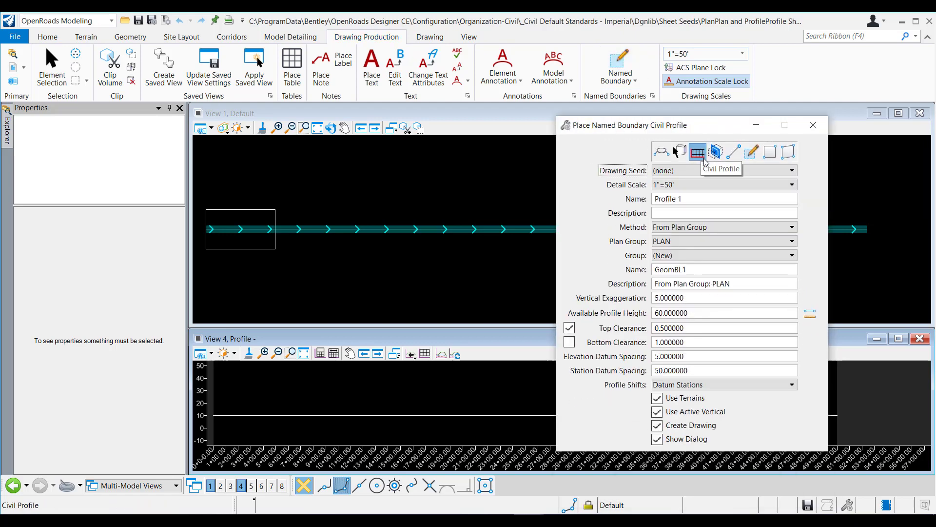
Name the boundary PROFILE and keep PLAN as its plan group.
left_click(686, 202)
double_click(686, 202)
type("p")
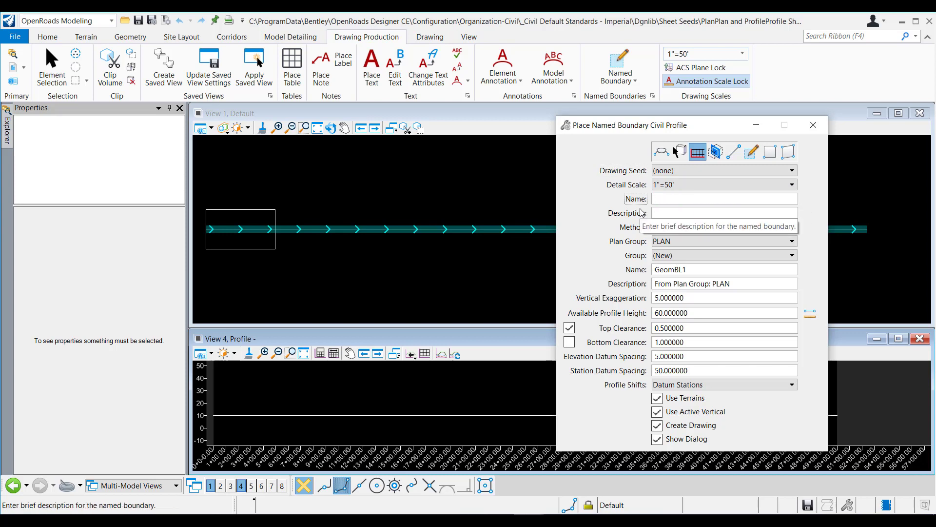
key("BackSpace")
type("PlanPlan and ProfileProfil")
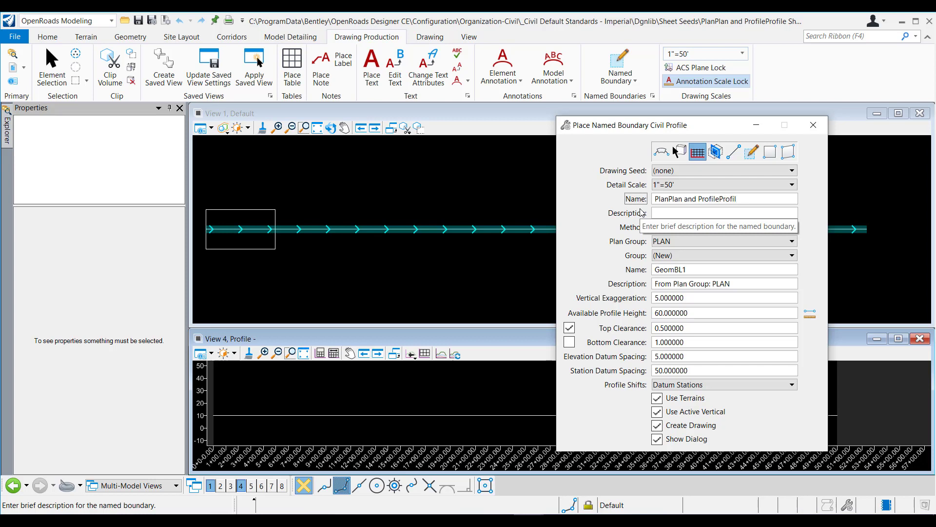
type(" - PROFILE")
left_click(664, 213)
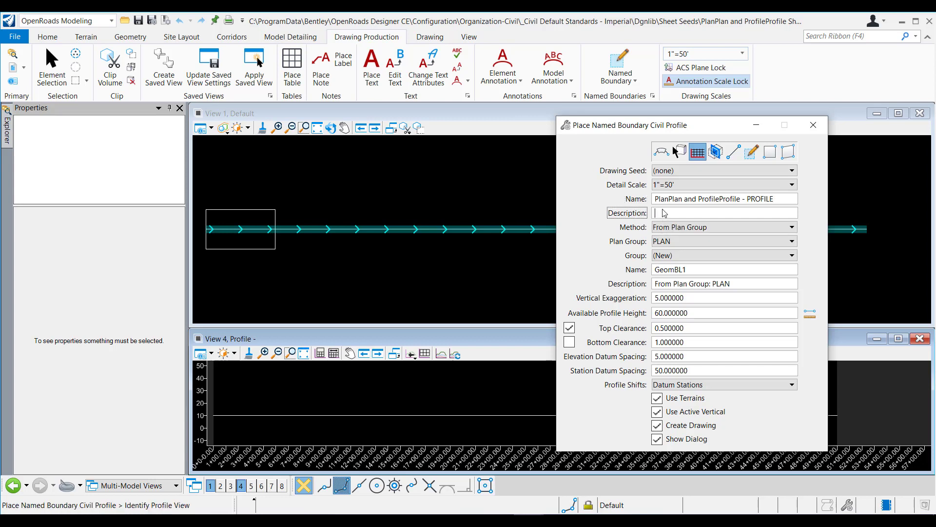
left_click(686, 246)
Set the group name to PROFILE, identify the profile view and accept the boundary placement.
left_click(691, 271)
double_click(670, 271)
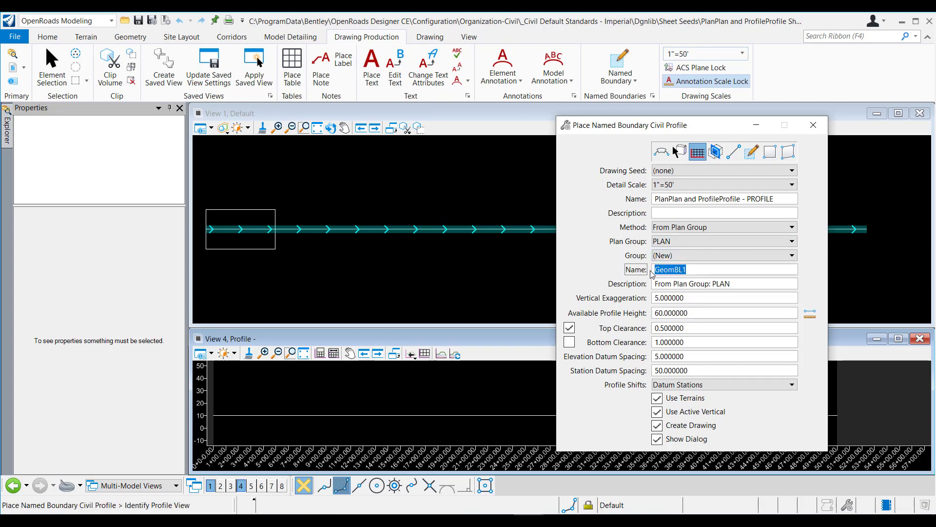
type("PROFILE")
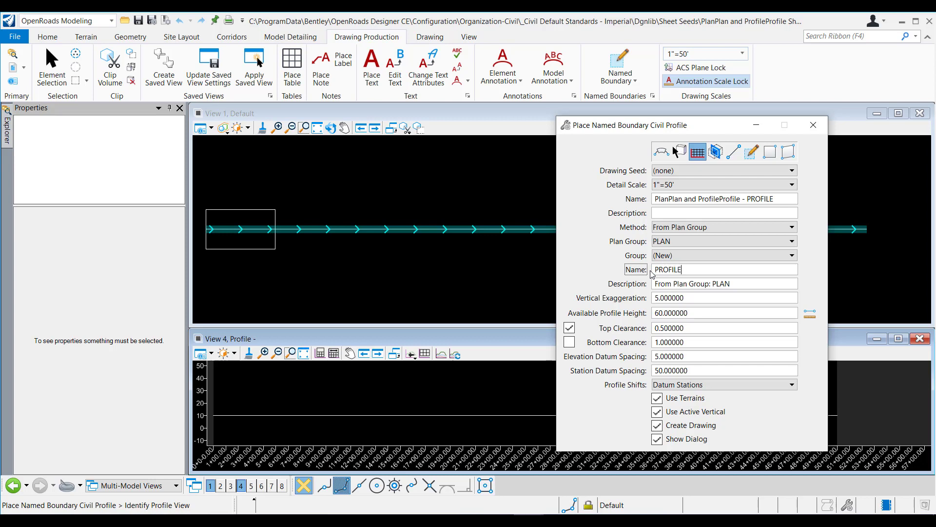
left_click(314, 423)
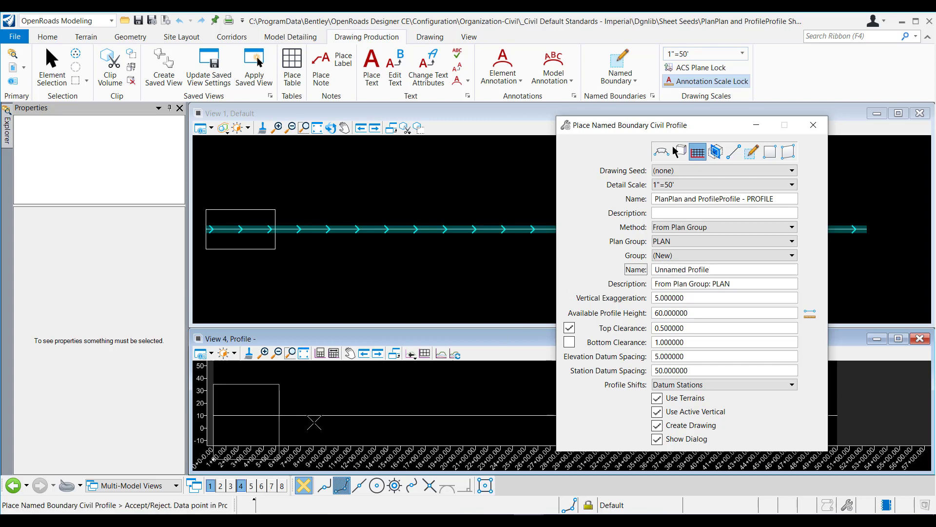
left_click(724, 270)
type("pro")
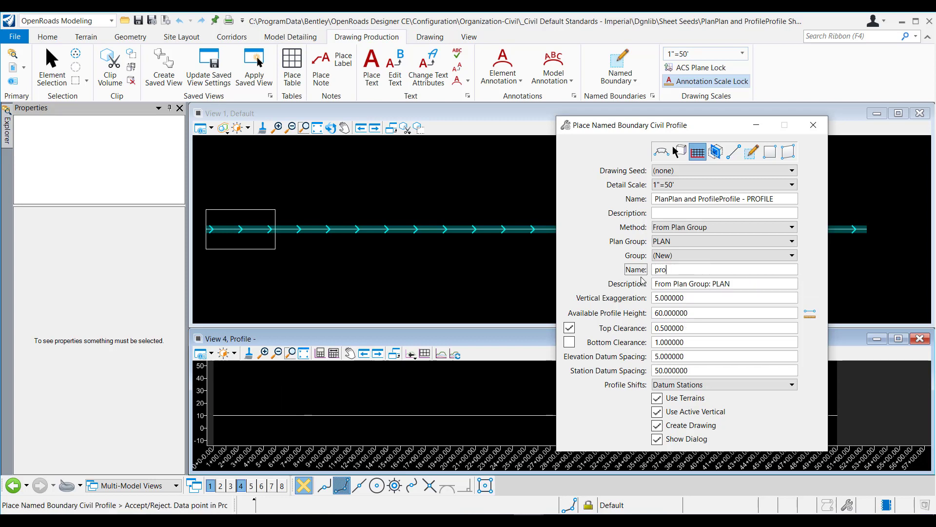
type("OFILE")
key("Tab")
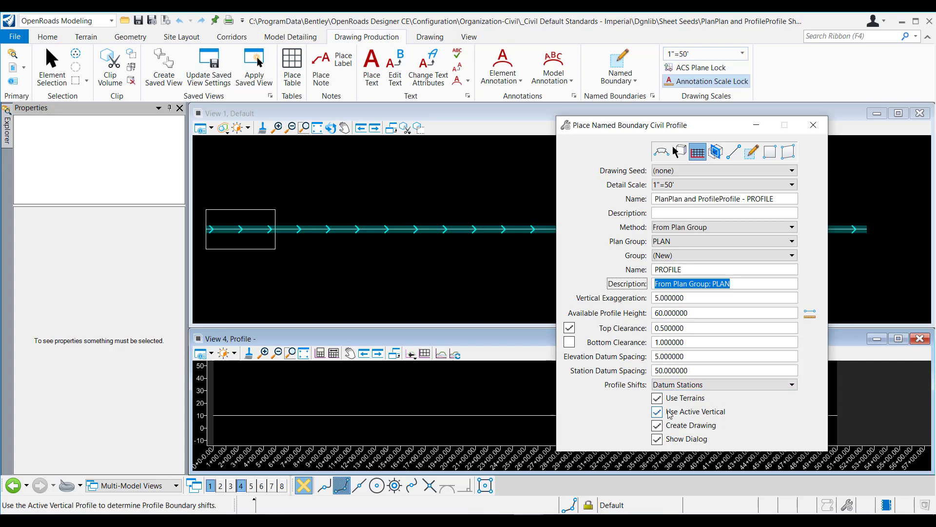
left_click(236, 406)
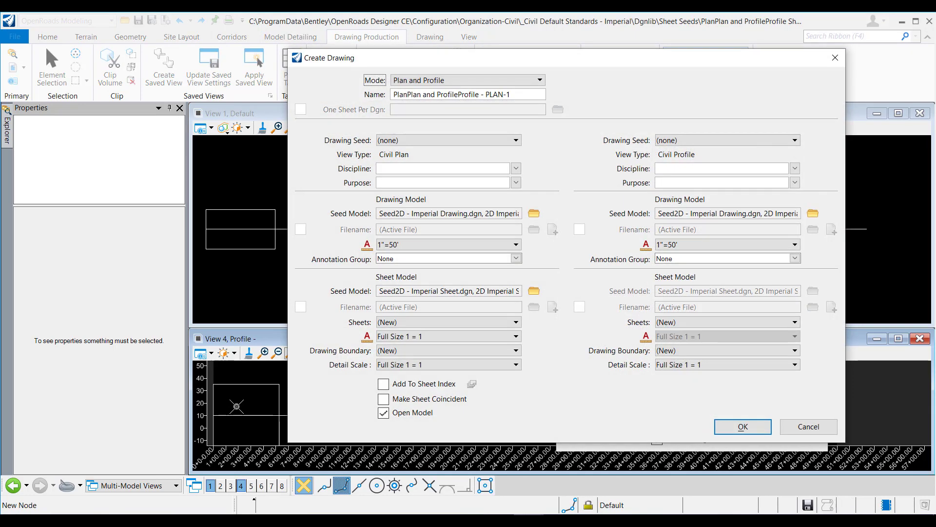
Set the drawing mode to Profile and trim the PLAN-1 ending from the drawing name.
left_click(448, 86)
left_click(449, 72)
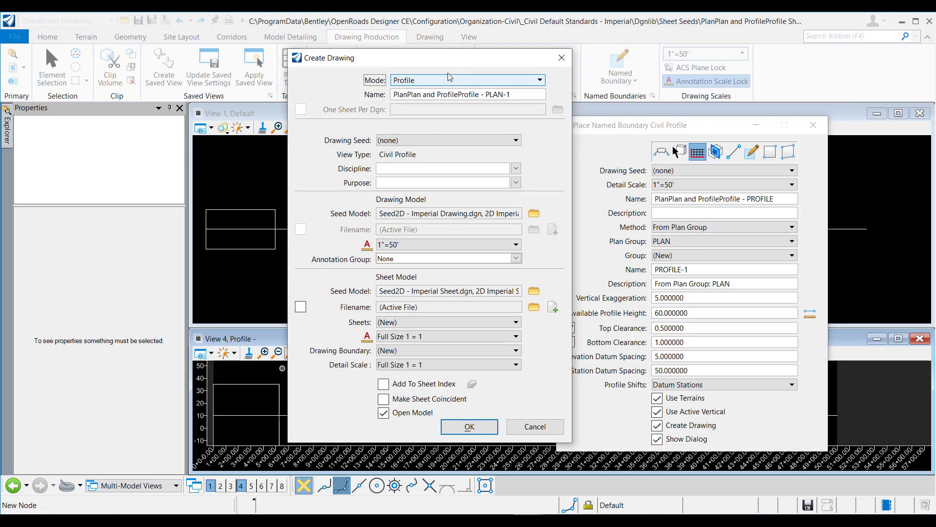
left_click(453, 95)
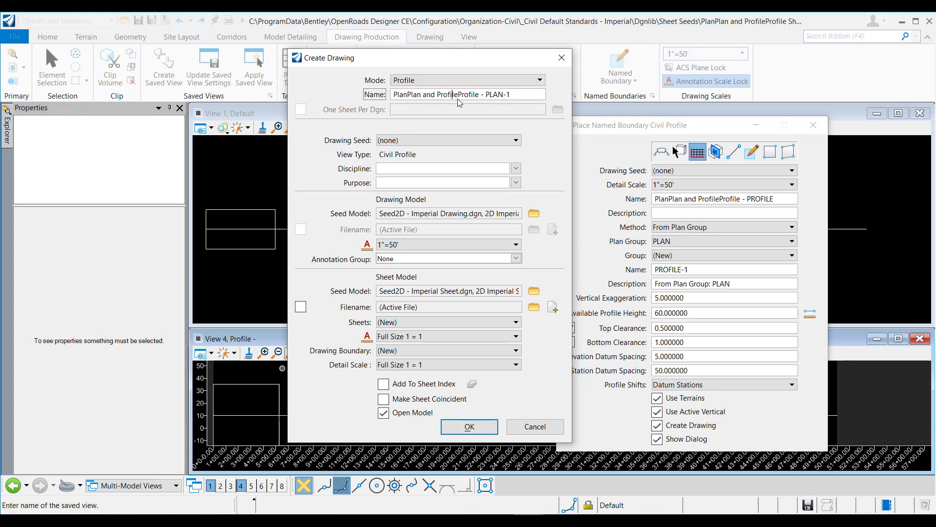
double_click(498, 94)
left_click(498, 94)
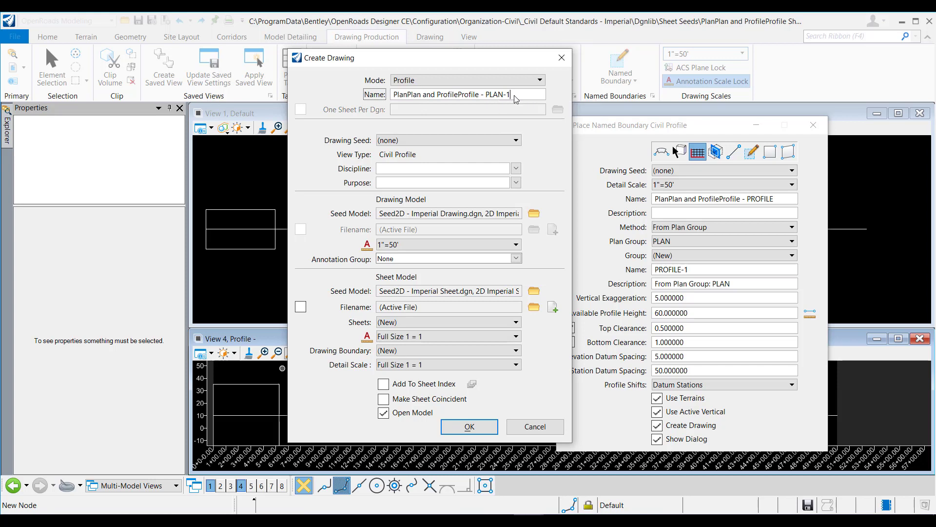
key("BackSpace")
key("BackSpace")
key("BackSpace")
key("BackSpace")
key("BackSpace")
type("ROFI")
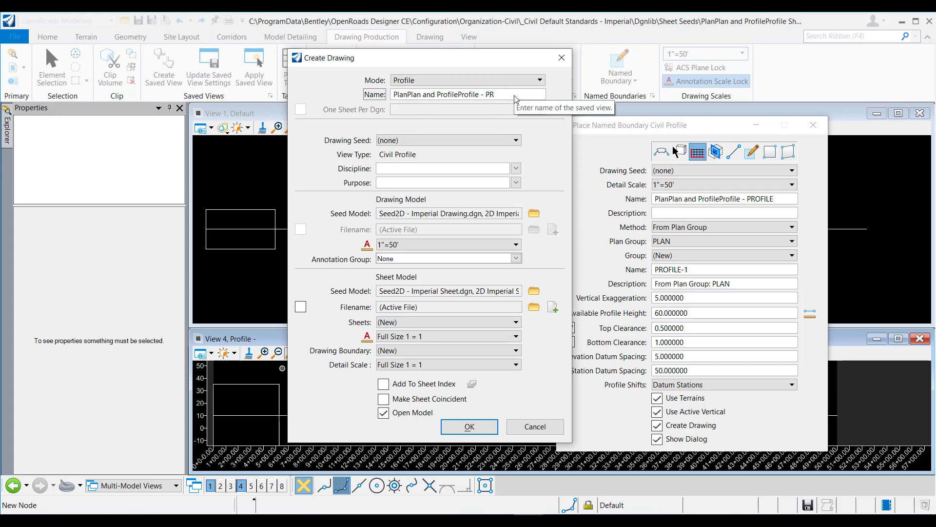
type("LE")
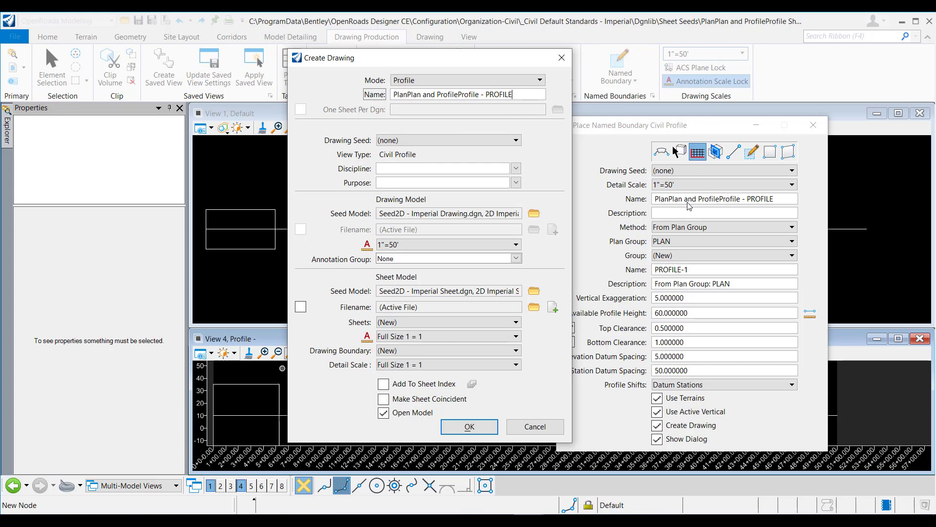
Set the discipline to Civil and the purpose to Profile View.
left_click(516, 169)
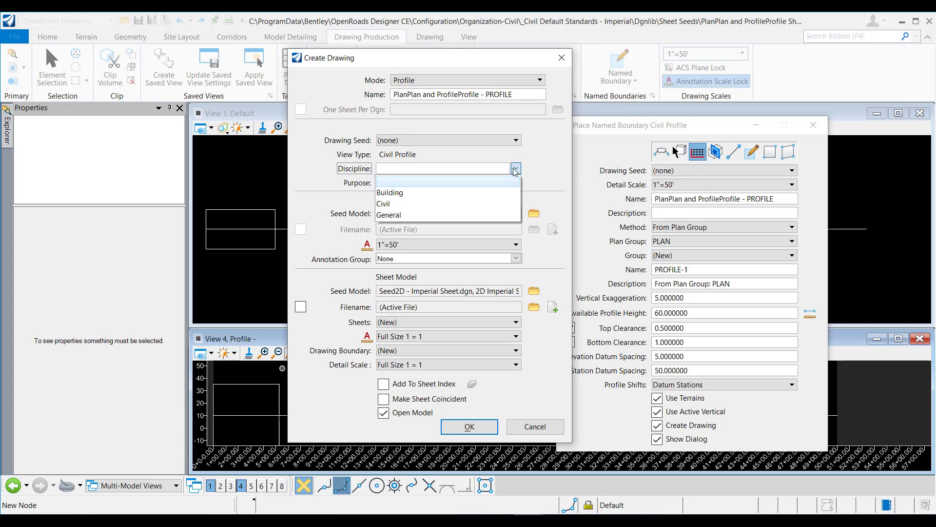
left_click(490, 203)
left_click(515, 183)
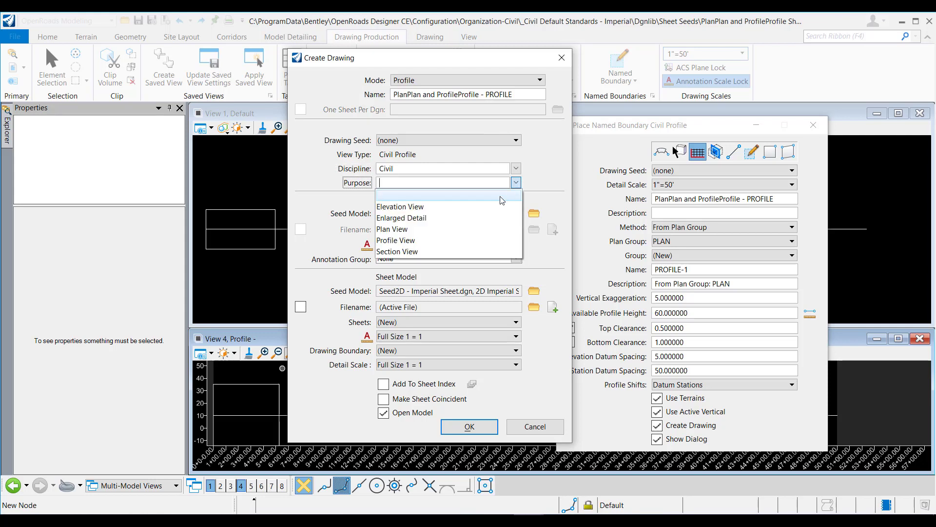
left_click(421, 242)
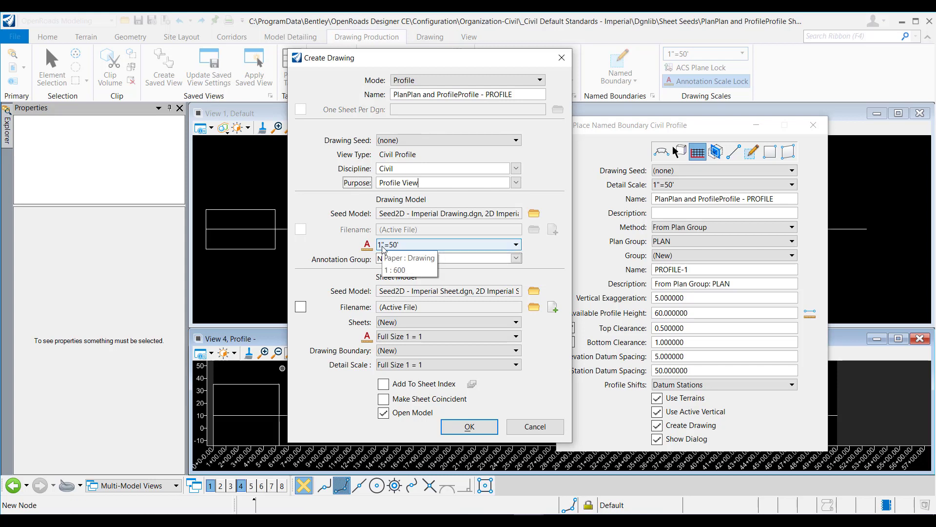
Choose the Framed Profile annotation group under Profile > Drawing.
left_click(517, 259)
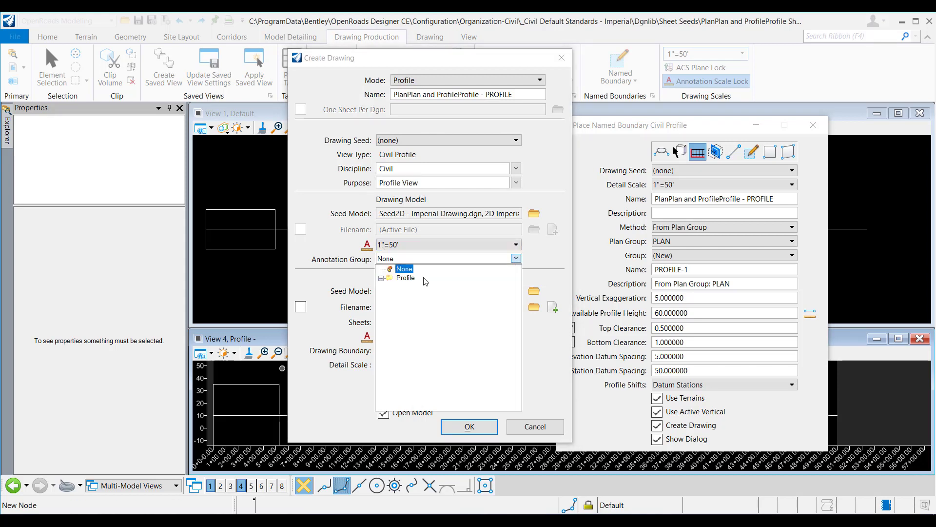
left_click(381, 278)
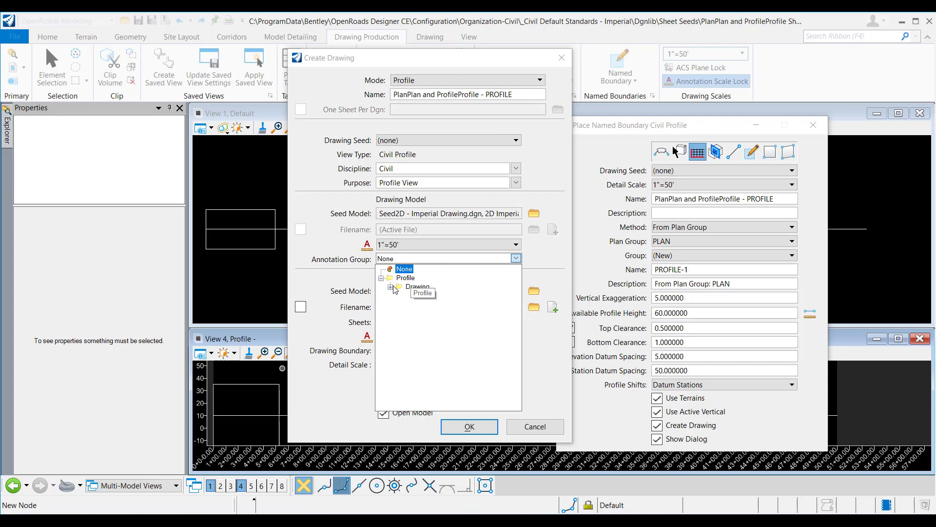
left_click(390, 287)
left_click(448, 297)
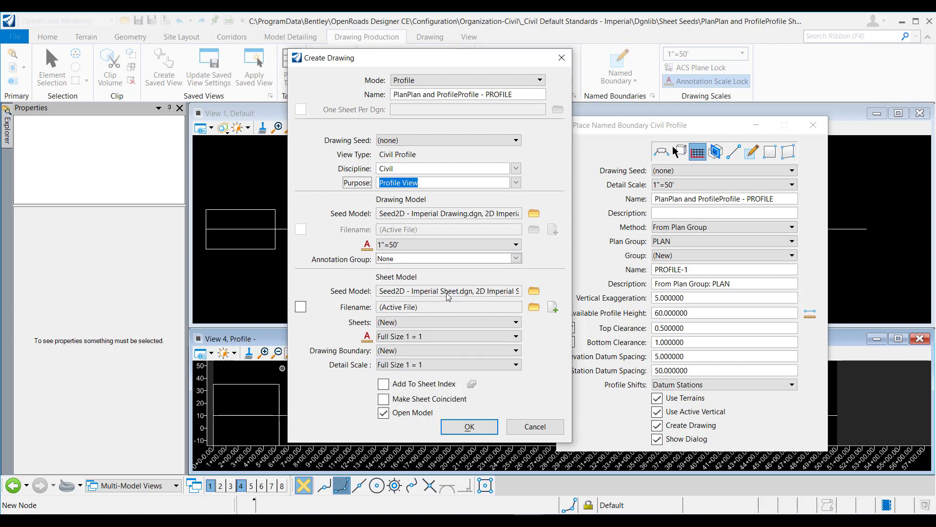
left_click(517, 258)
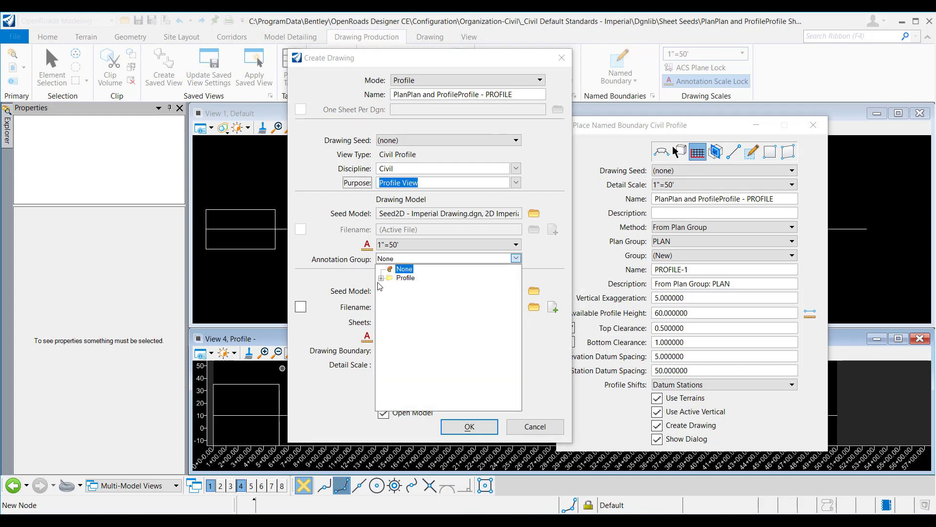
left_click(382, 278)
left_click(420, 297)
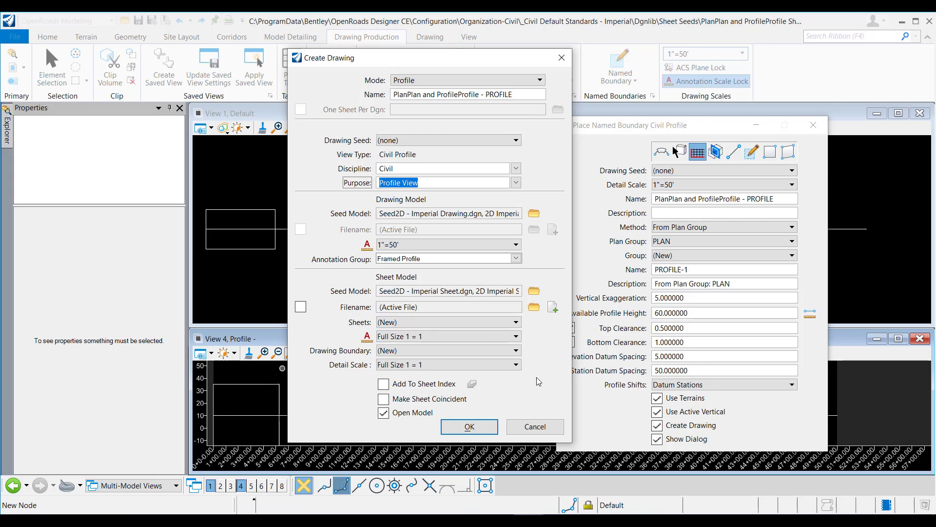
Set detail scale 1"=50', target the existing PLAN sheet and create the profile drawing.
left_click(514, 366)
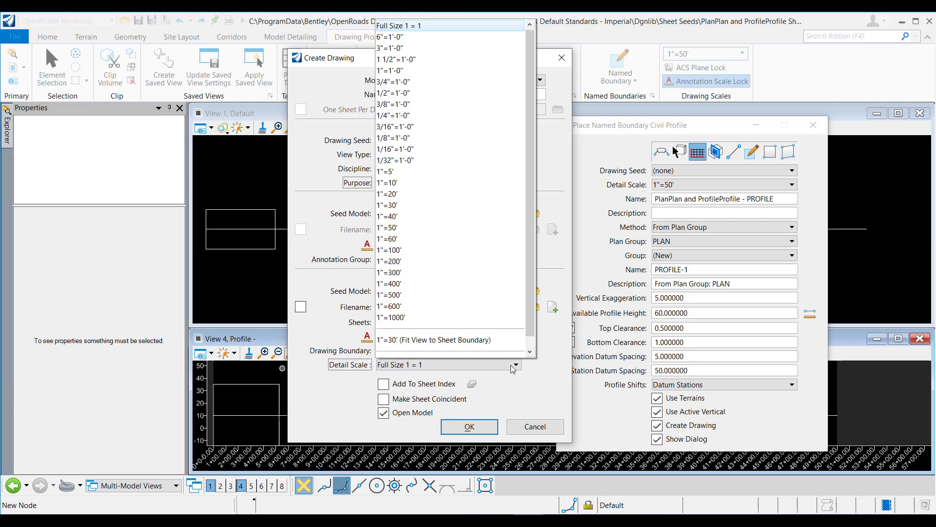
left_click(403, 228)
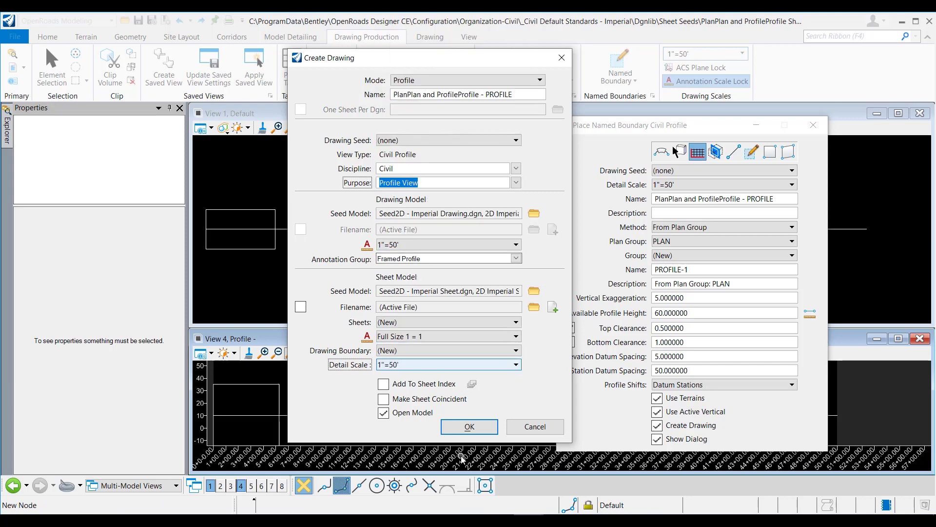
left_click(469, 427)
left_click(464, 324)
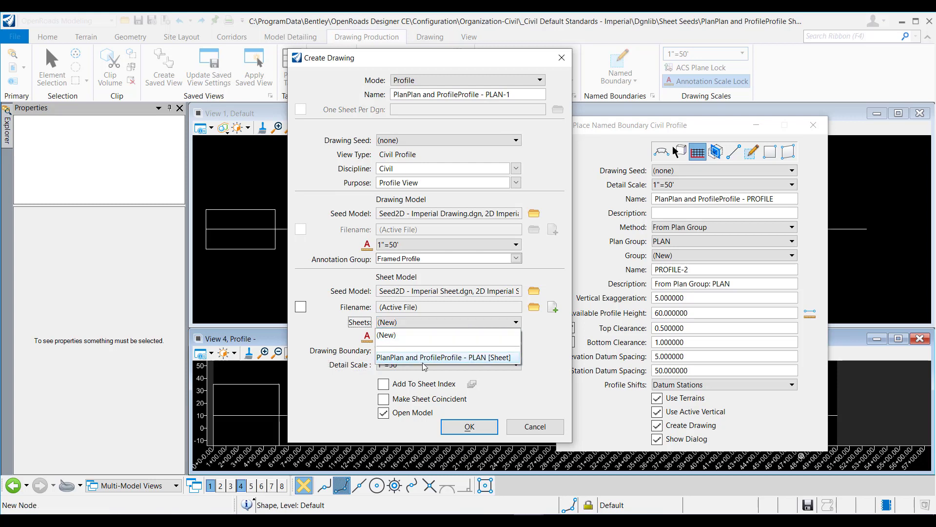
left_click(450, 358)
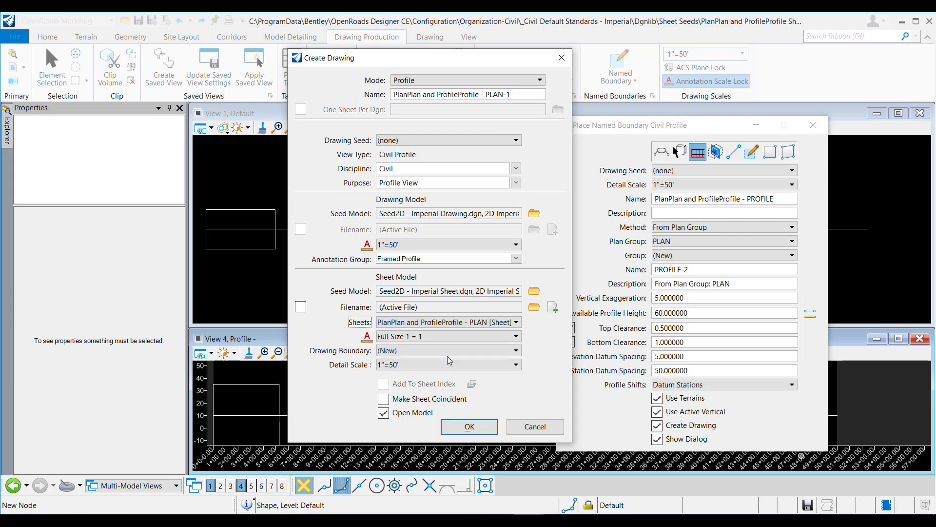
left_click(469, 426)
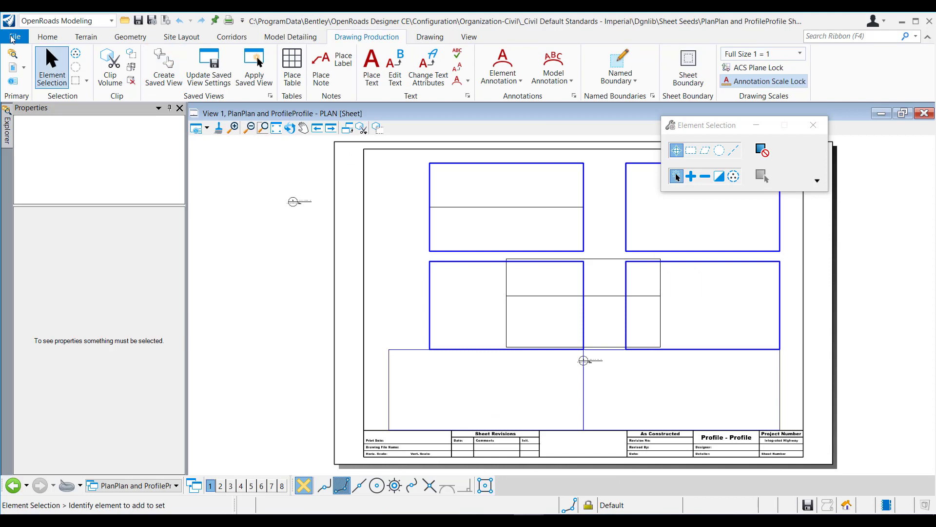
From Home > References, pick the second reference and start Move Reference.
left_click(48, 37)
left_click(266, 65)
left_click(162, 220)
left_click(221, 164)
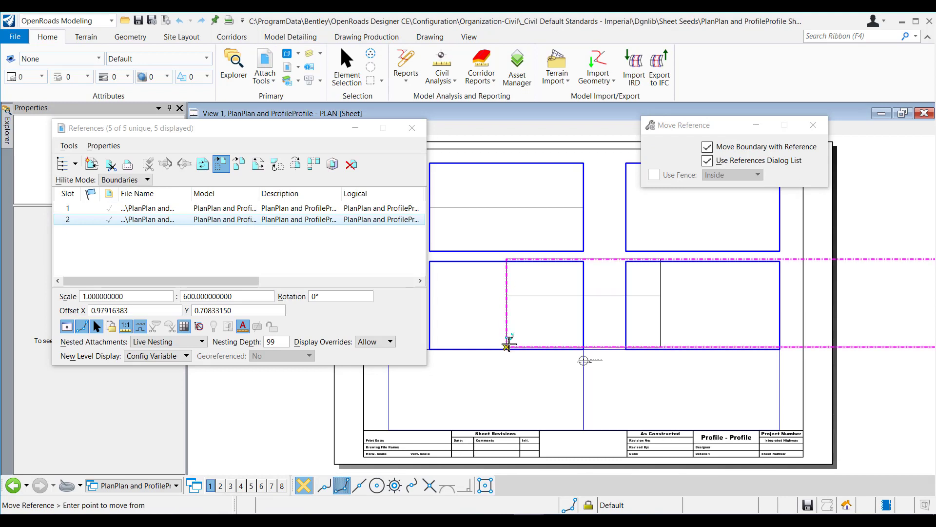
Move the profile reference onto the lower-left rectangle and end the move.
left_click(506, 346)
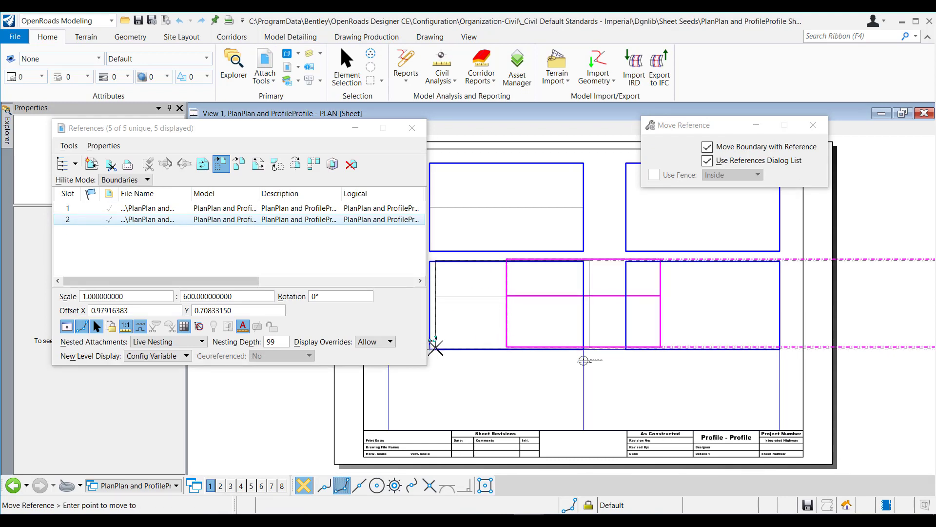
left_click(430, 349)
right_click(476, 329)
Select the profile drawing boundary and drop its link symbol left of the sheet.
left_click(412, 127)
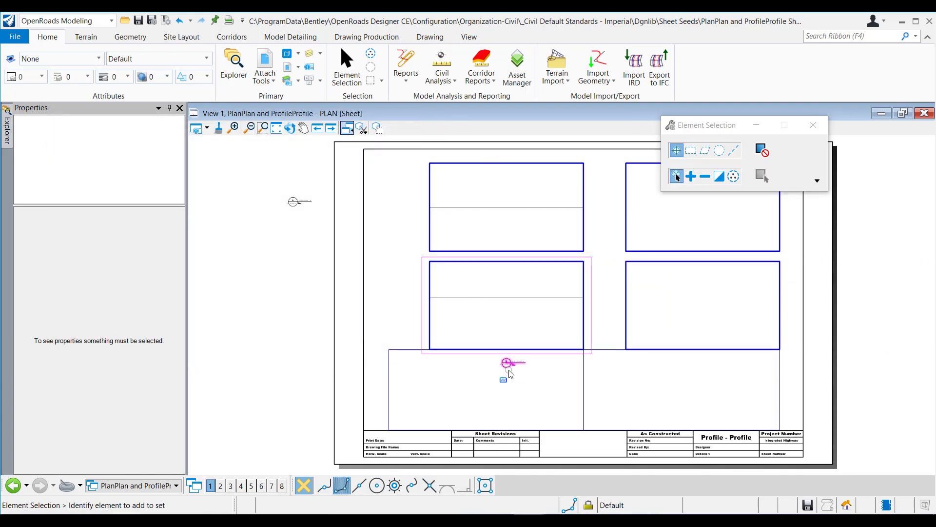
left_click(505, 363)
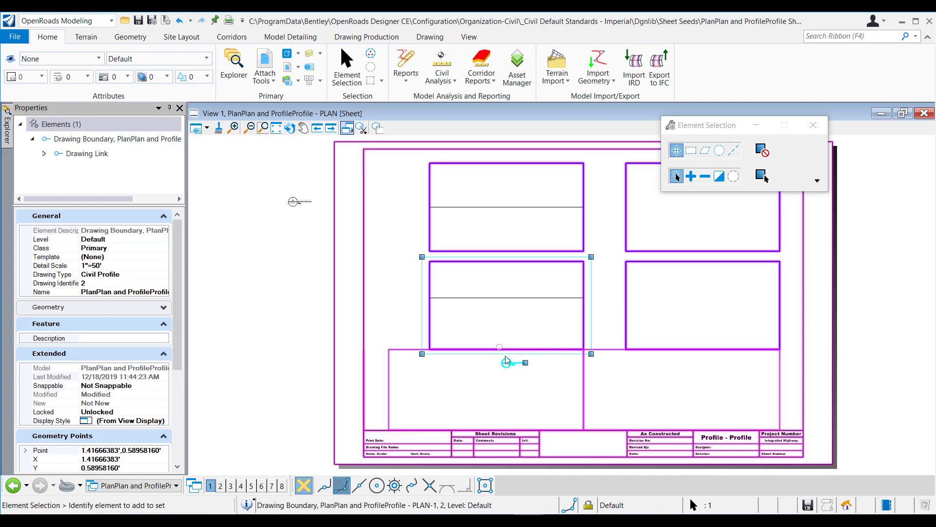
left_click_drag(512, 363, 307, 291)
left_click(308, 291)
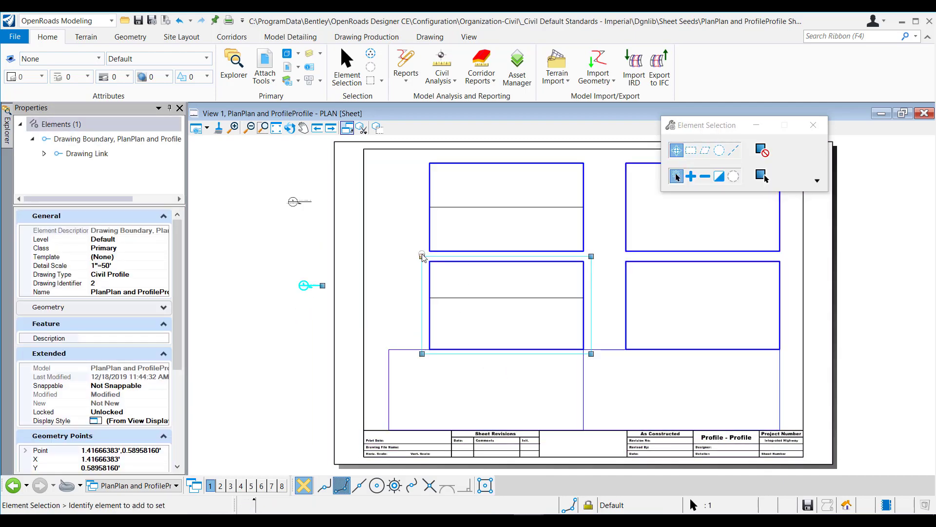
Snap the boundary's top-left and bottom-right corners onto the lower-left rectangle and deselect.
left_click_drag(423, 258, 429, 261)
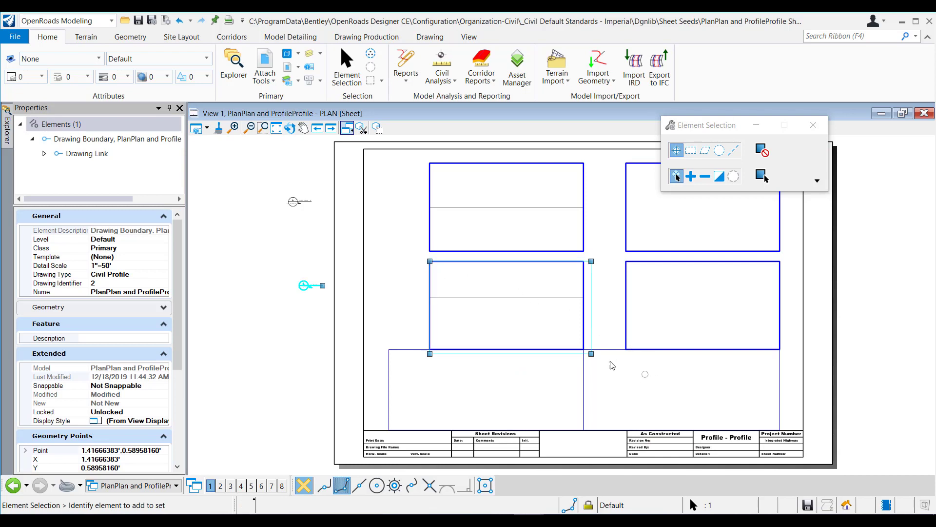
left_click_drag(592, 355, 584, 349)
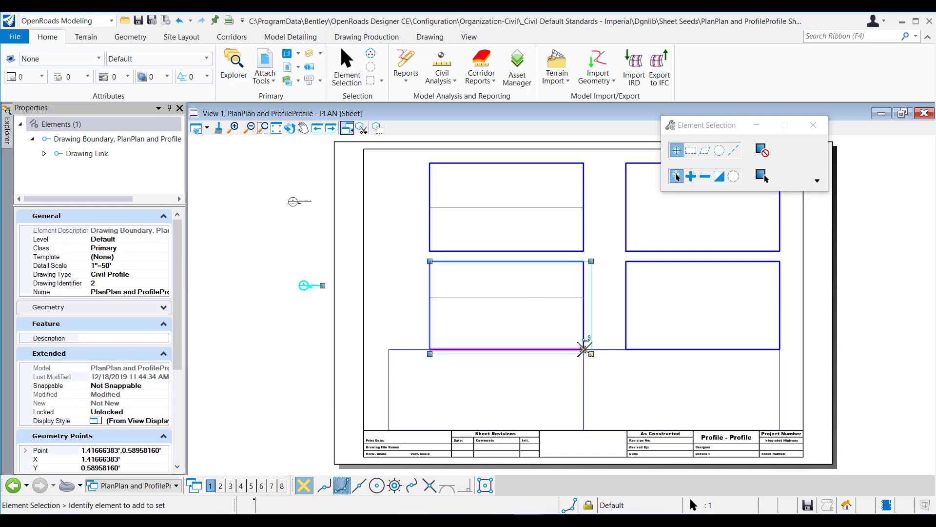
left_click(599, 327)
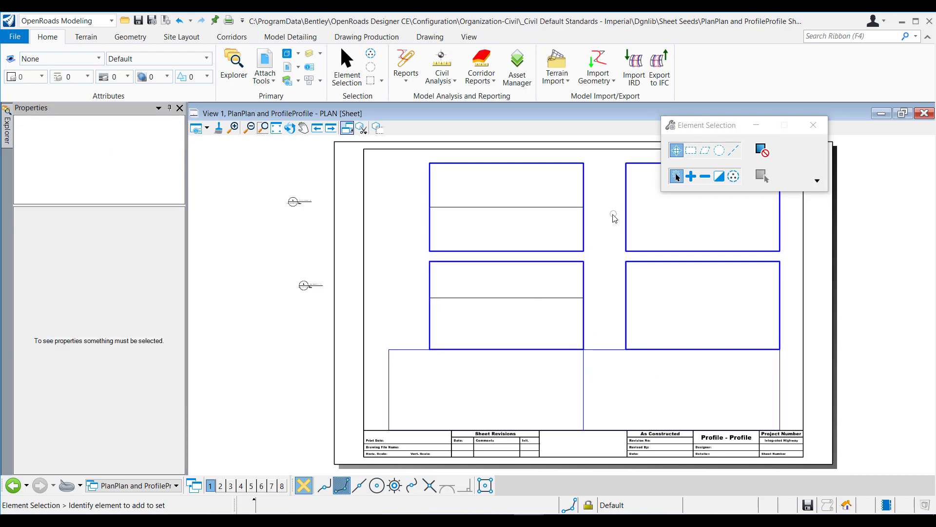
Switch to the Admin workflow and start Place Drawing Boundary.
left_click(262, 128)
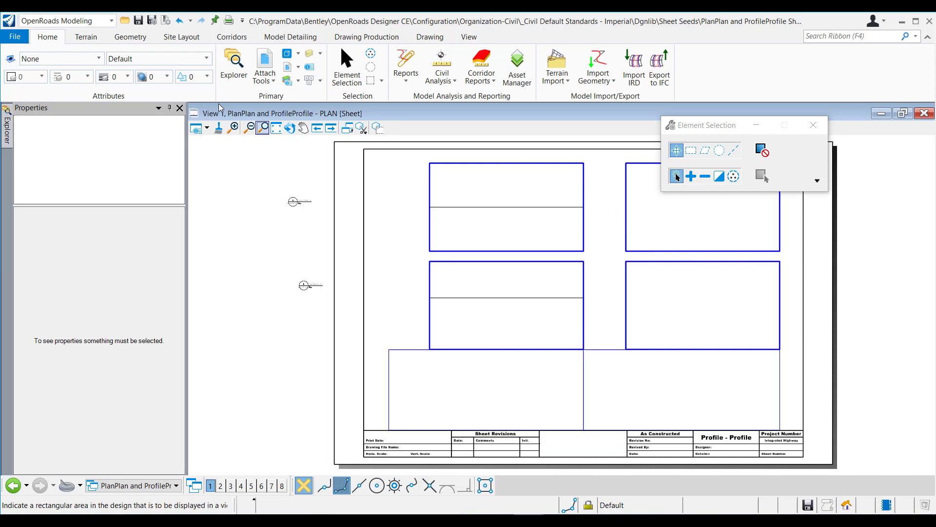
left_click(67, 21)
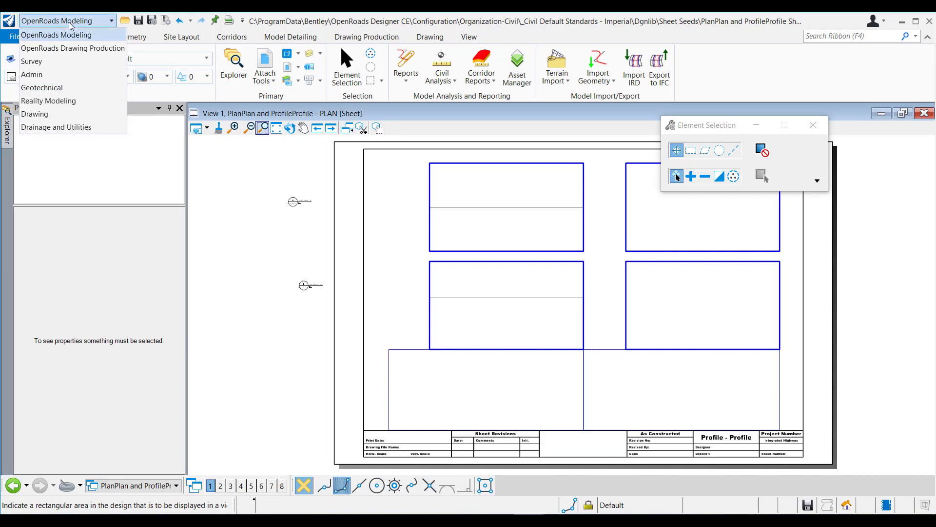
left_click(73, 75)
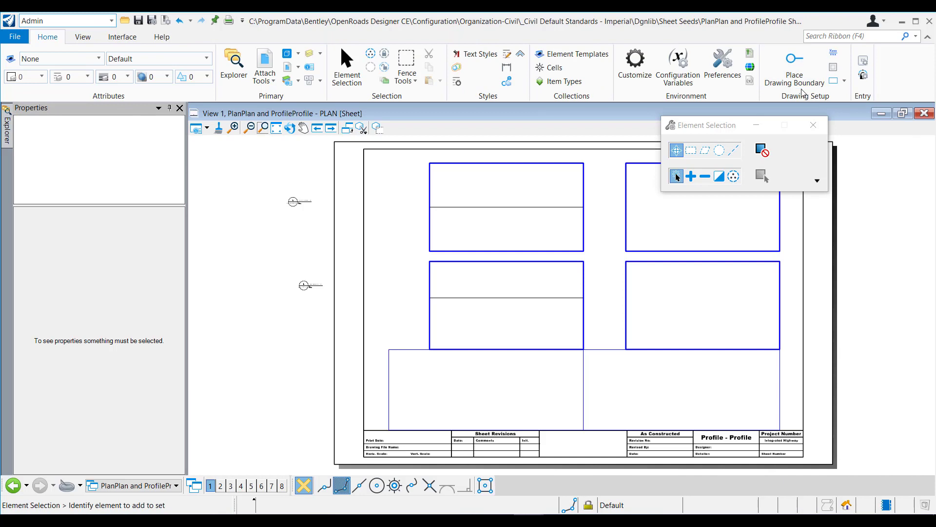
left_click(794, 66)
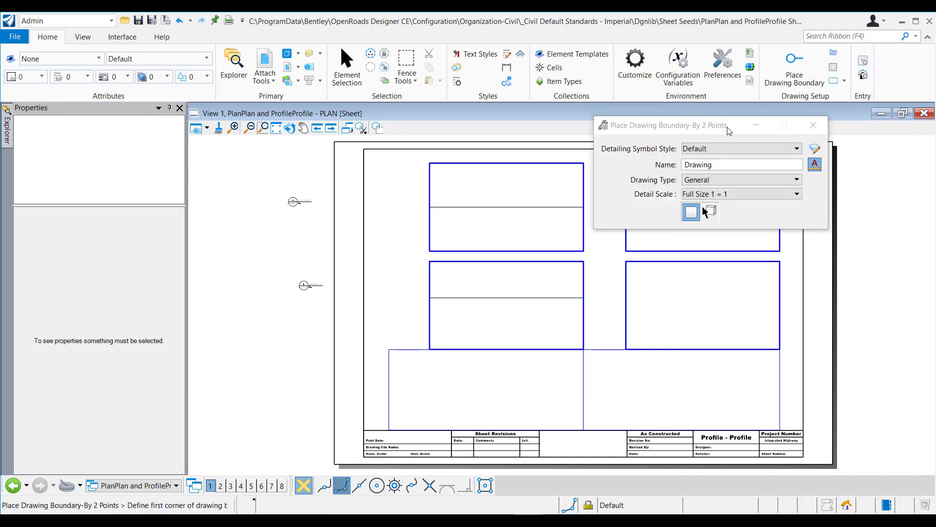
left_click_drag(729, 131, 370, 142)
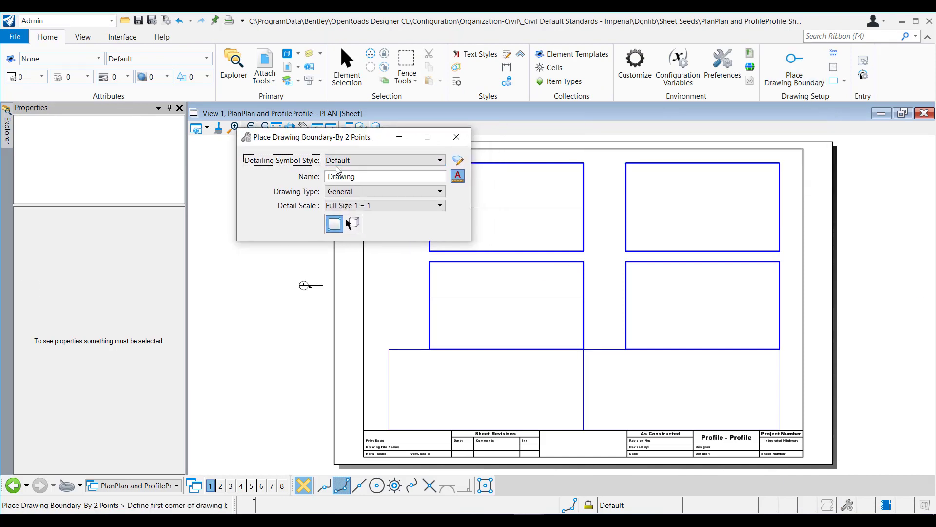
Name the boundary PLAN B, type Civil Plan, detail scale 1"=50'.
left_click(352, 179)
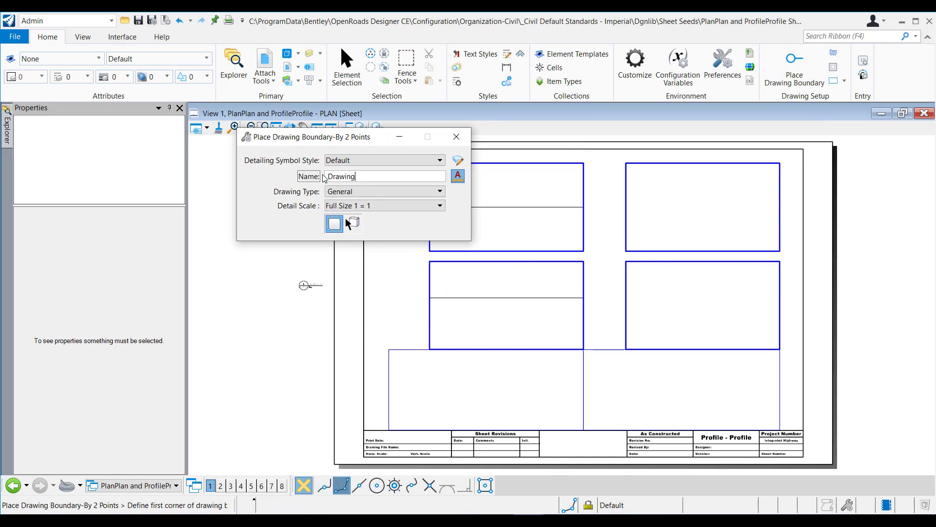
double_click(358, 178)
type("PLAN")
type(" B")
left_click(430, 191)
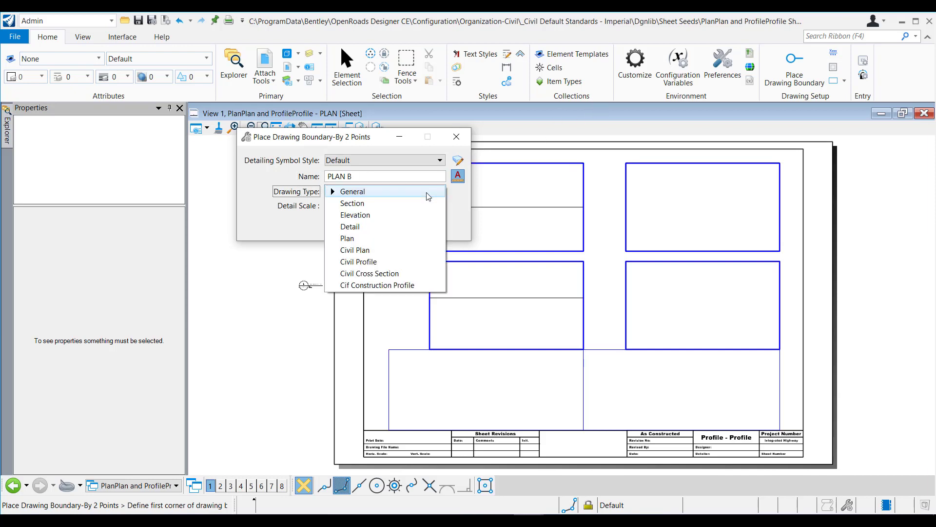
left_click(401, 251)
left_click(384, 192)
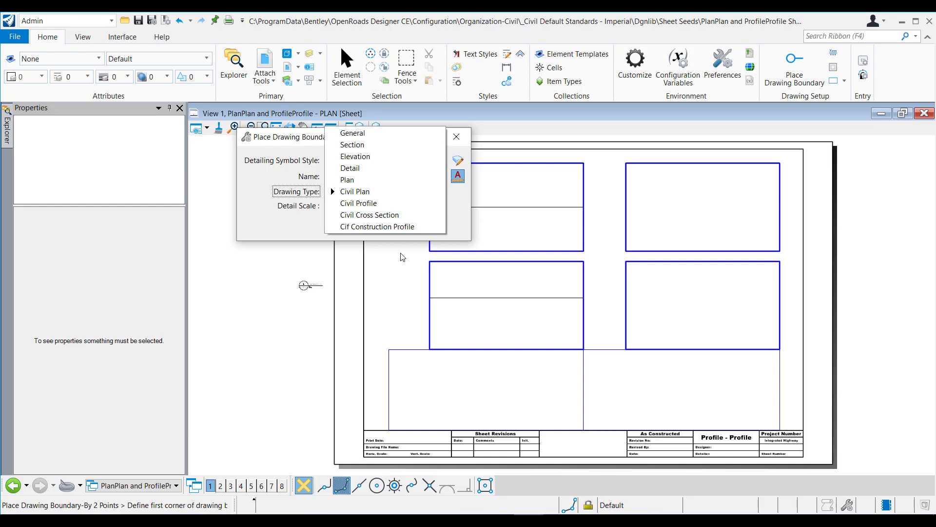
left_click(377, 192)
left_click(383, 207)
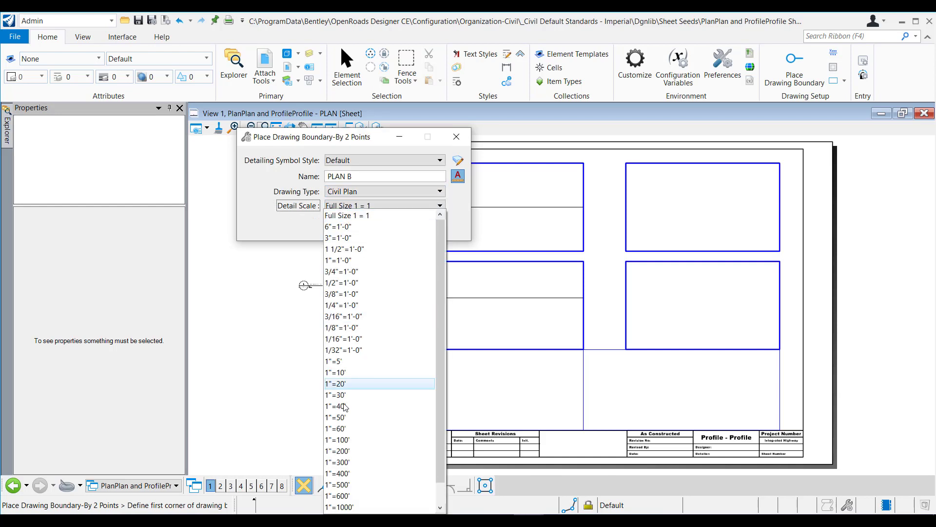
left_click(338, 417)
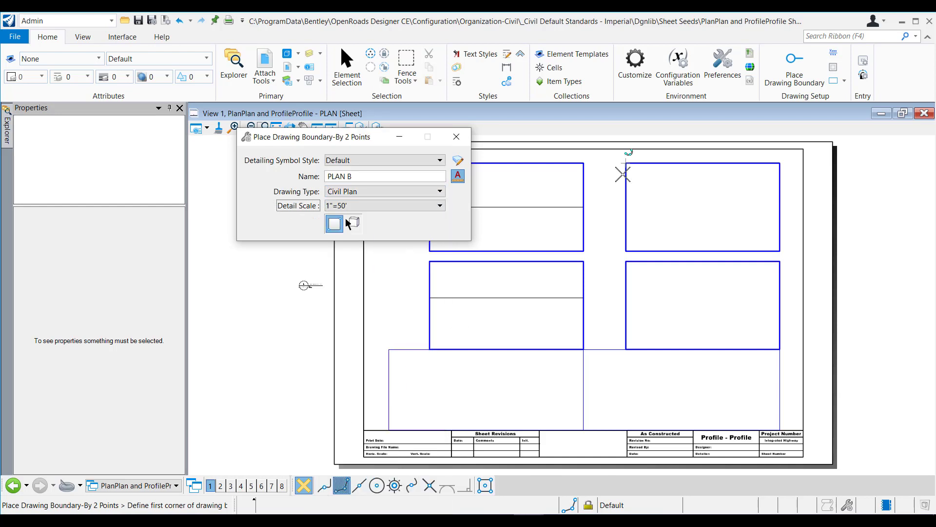
Draw the boundary over the upper-right rectangle and place its symbol left of the sheet.
left_click(627, 163)
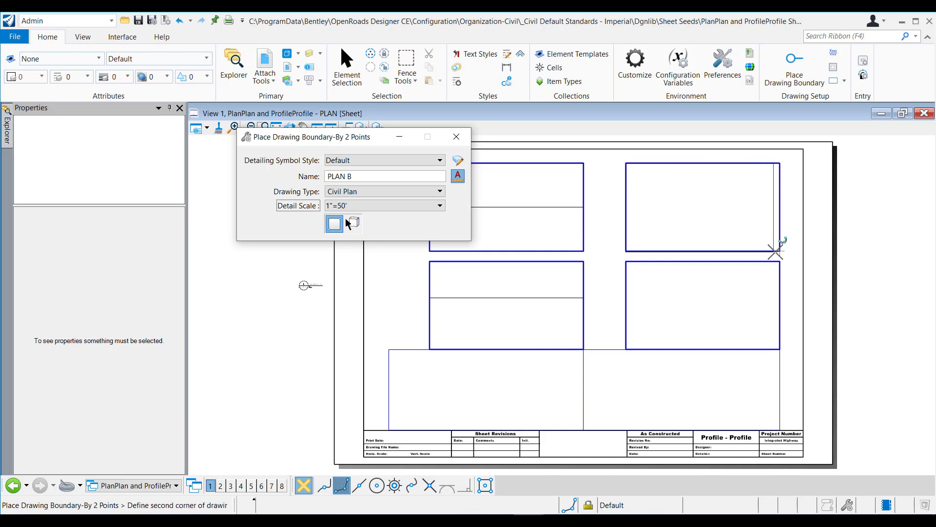
left_click(778, 251)
middle_click_drag(289, 241, 282, 339)
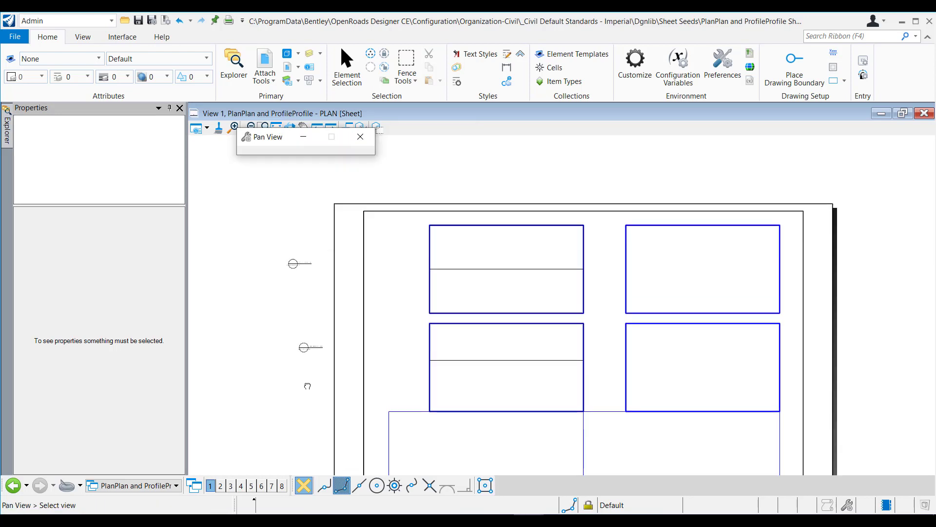
left_click(292, 330)
middle_click_drag(434, 379, 402, 283)
Rename the boundary PROFILE - B and set its drawing type to Civil Profile.
left_click(362, 181)
left_click_drag(361, 180, 320, 181)
type("PROFILE - ")
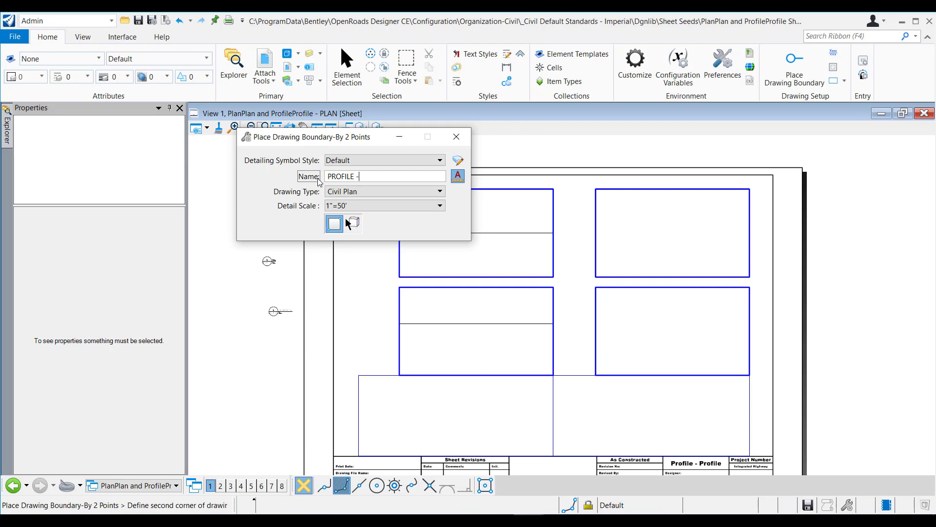
type("B")
left_click(346, 191)
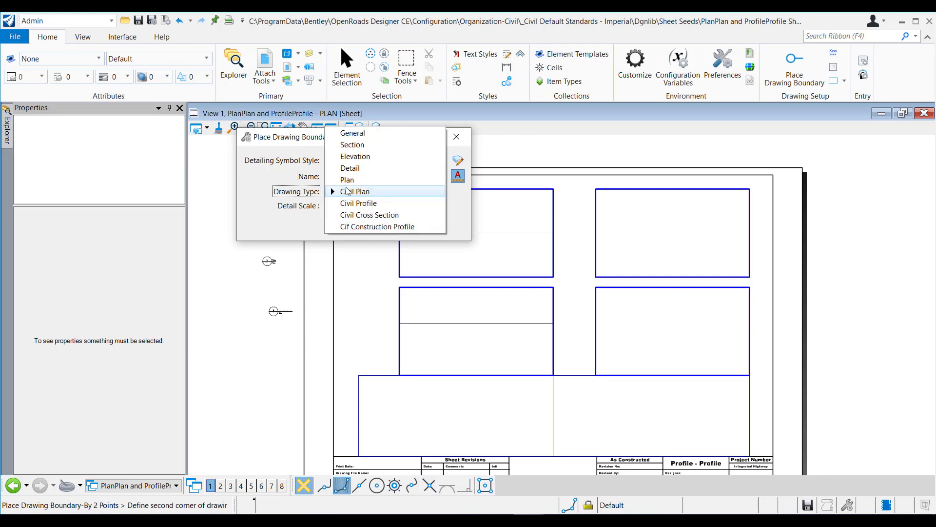
left_click(349, 203)
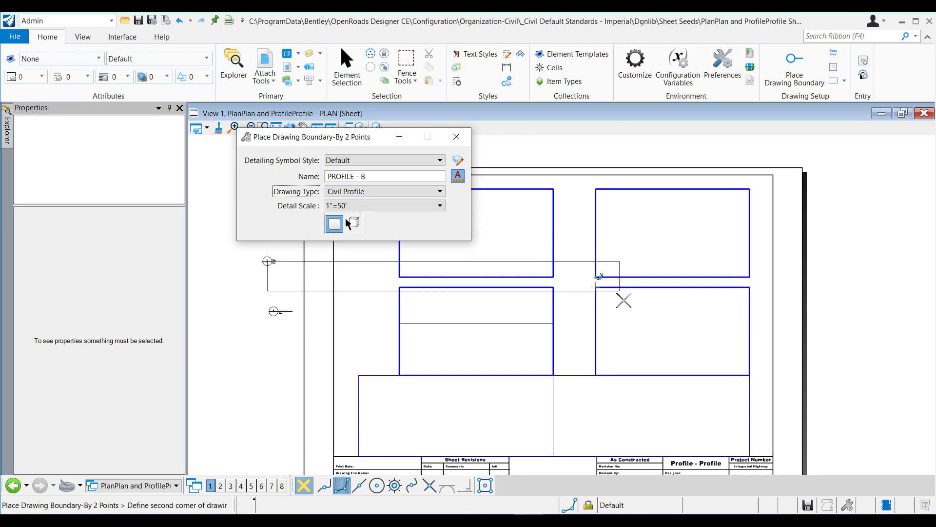
Draw the boundary over the lower-right frame's corners and return to Element Selection.
left_click(596, 288)
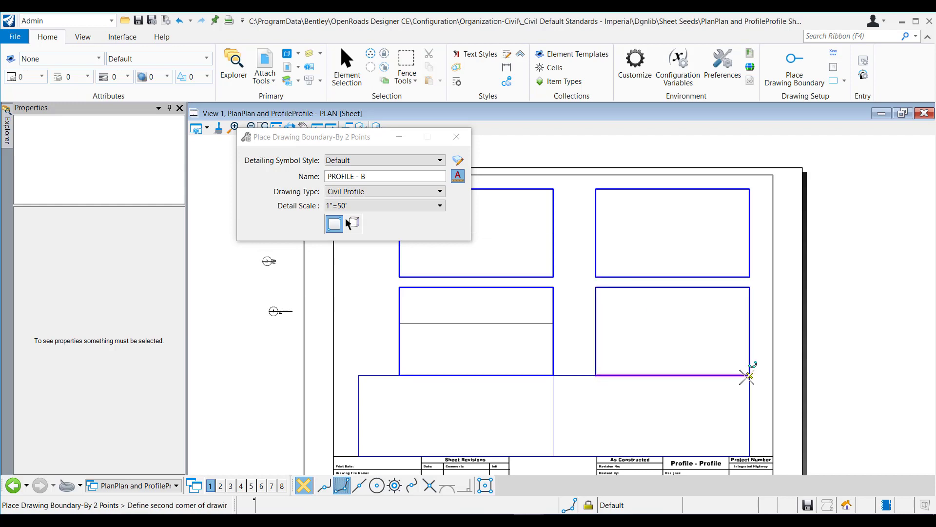
left_click(746, 376)
left_click(277, 344)
key("Escape")
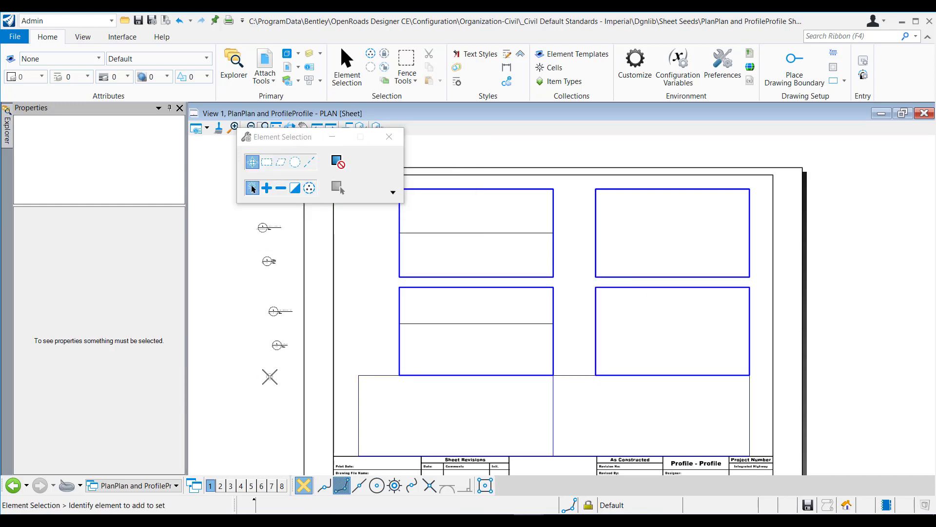
Turn off Constructions in View Attributes so boundaries hide, then Save Settings.
left_click(264, 230)
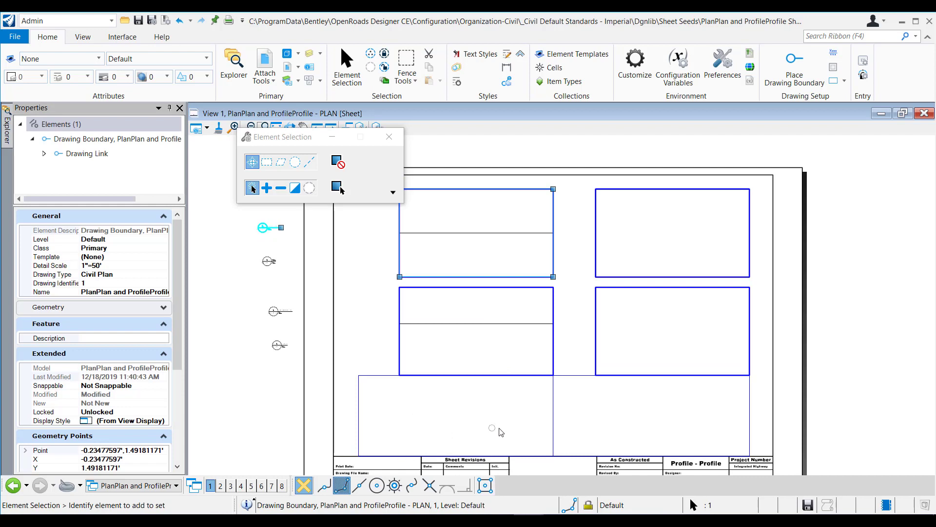
left_click(229, 291)
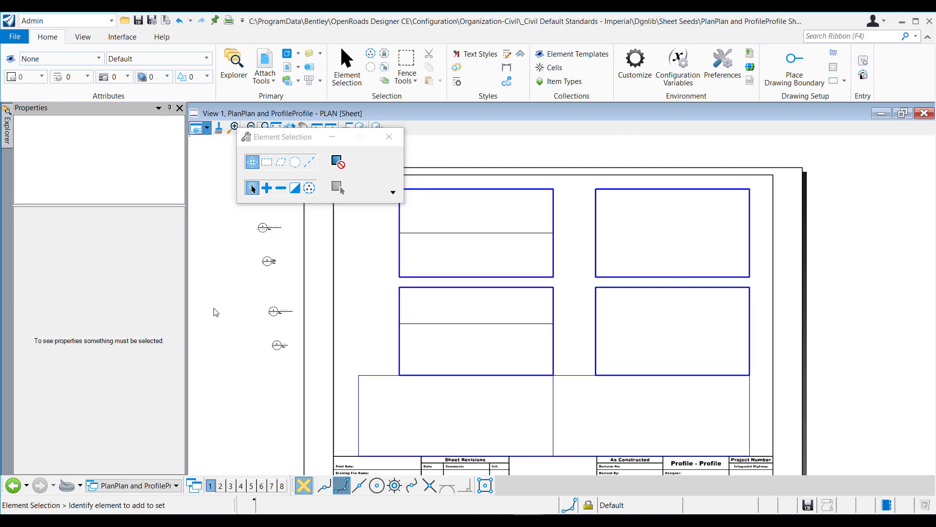
key("ctrl+b")
left_click(224, 281)
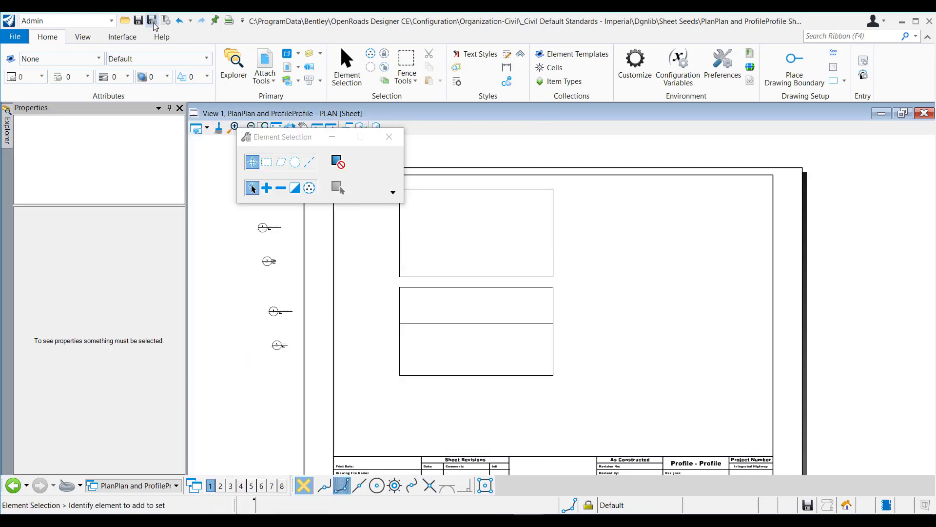
left_click(166, 21)
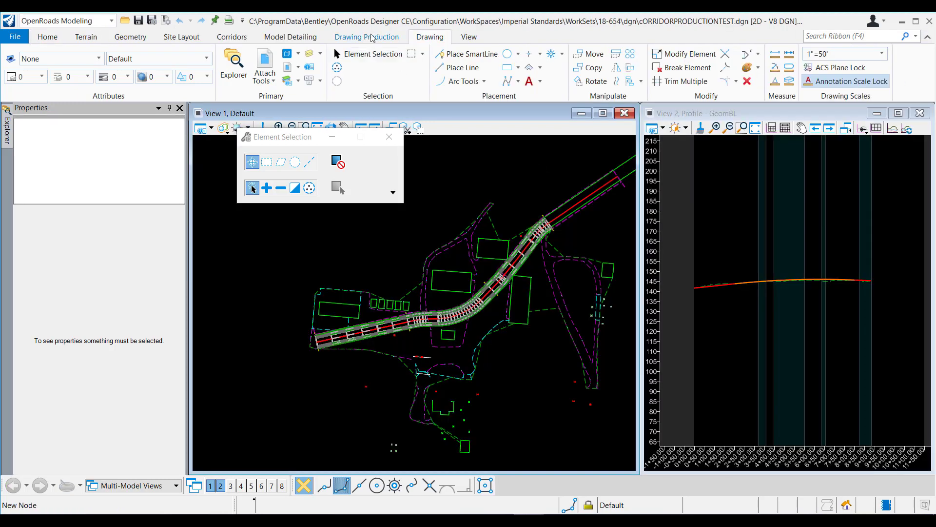
Start Named Boundary placement from the Drawing Production tab.
left_click(374, 37)
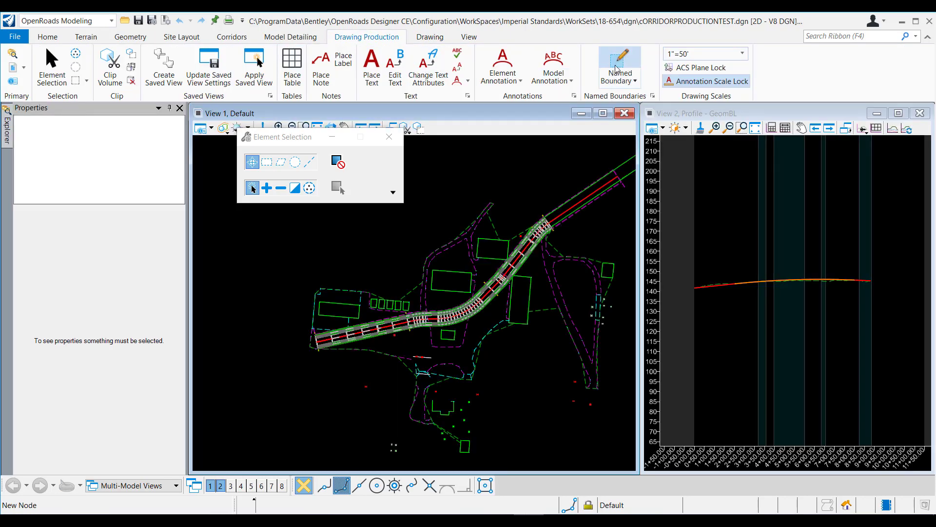
left_click(616, 63)
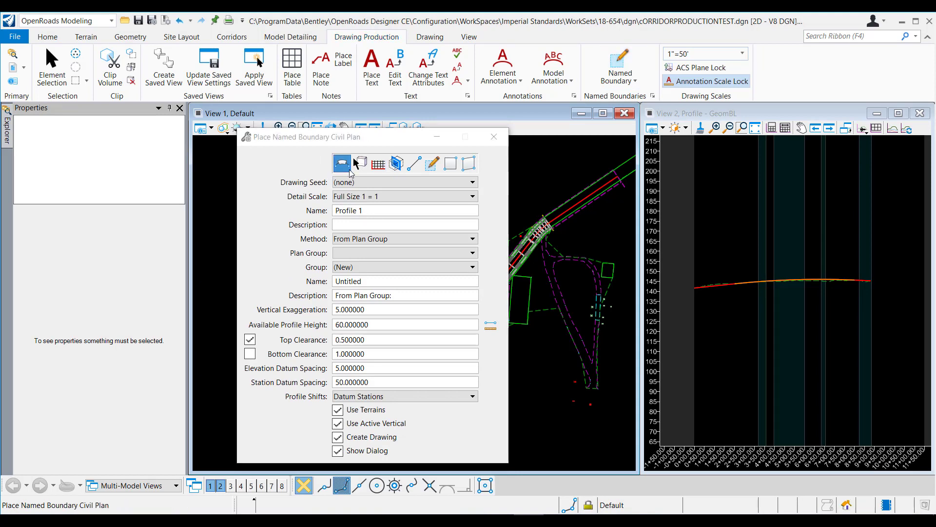
Choose Civil Plan with the PlanPlan and ProfileProfile - PLAN drawing seed.
left_click(344, 165)
left_click(342, 184)
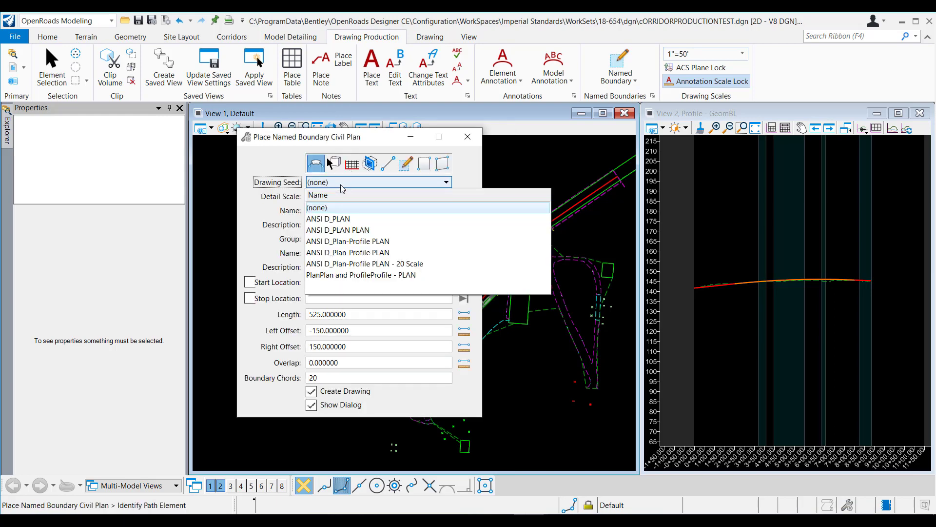
left_click(340, 276)
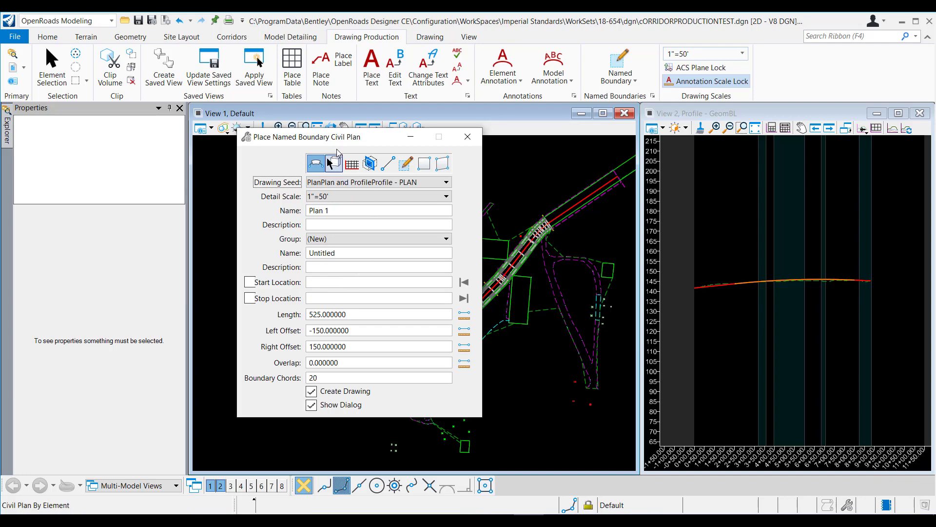
left_click_drag(316, 134, 593, 135)
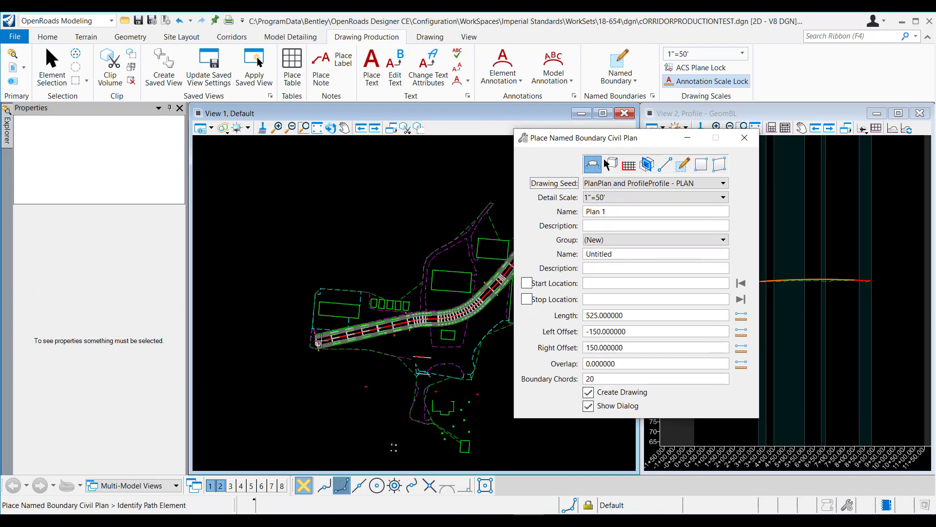
Pick the GeomBL alignment as path and lock the start at station 0+00.00.
left_click(326, 339)
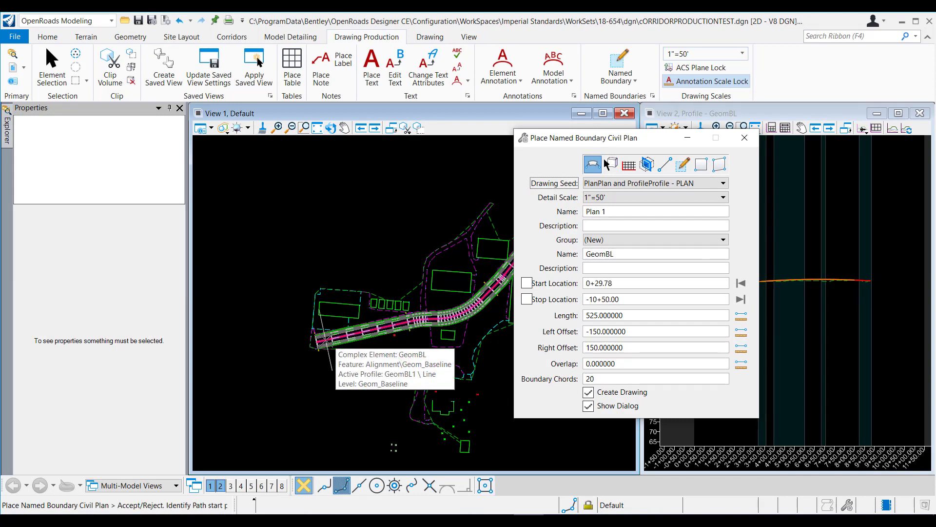
left_click(326, 339)
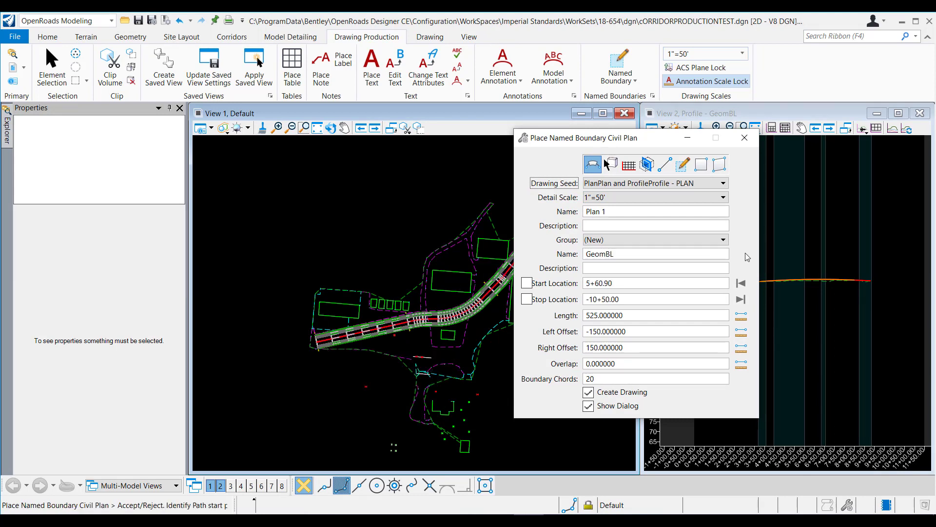
left_click(740, 283)
left_click(498, 343)
Turn off Create Drawing and set the boundary end near station 6+17.
left_click(335, 363)
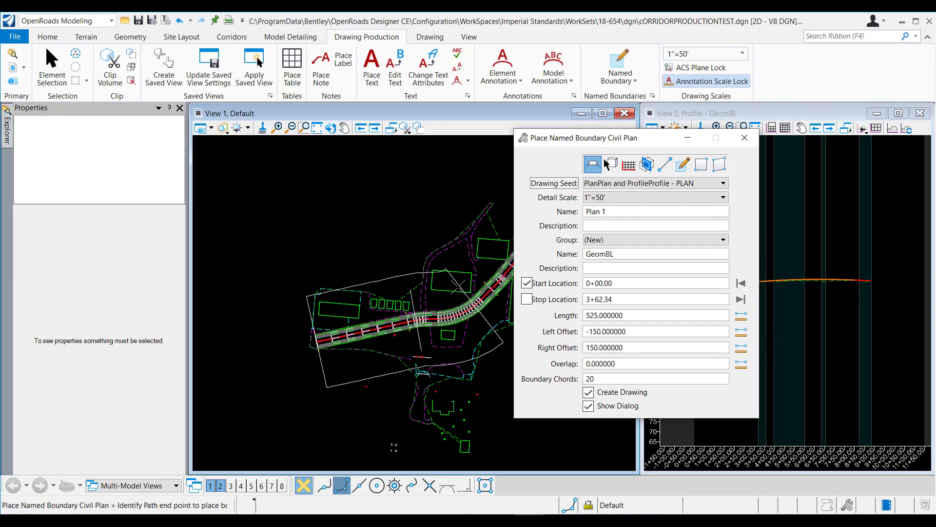
middle_click_drag(506, 253, 385, 267)
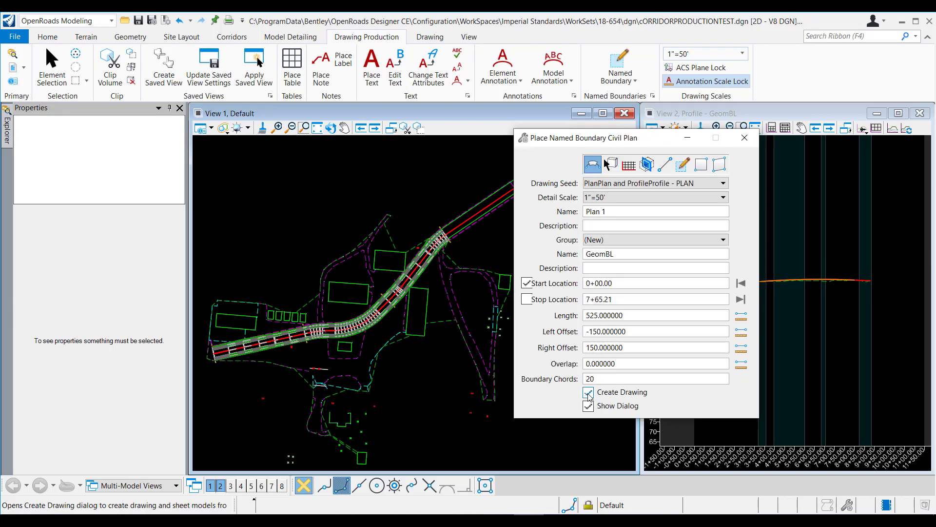
left_click(607, 395)
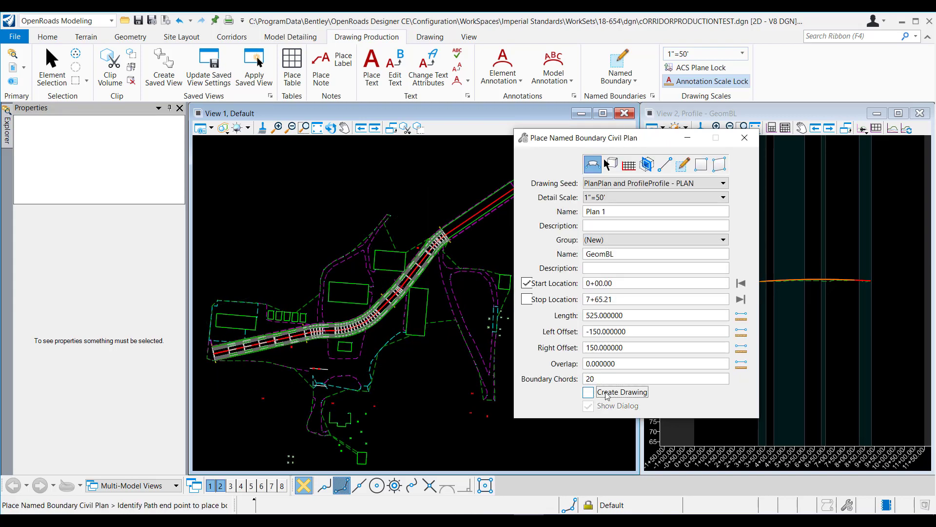
left_click(380, 286)
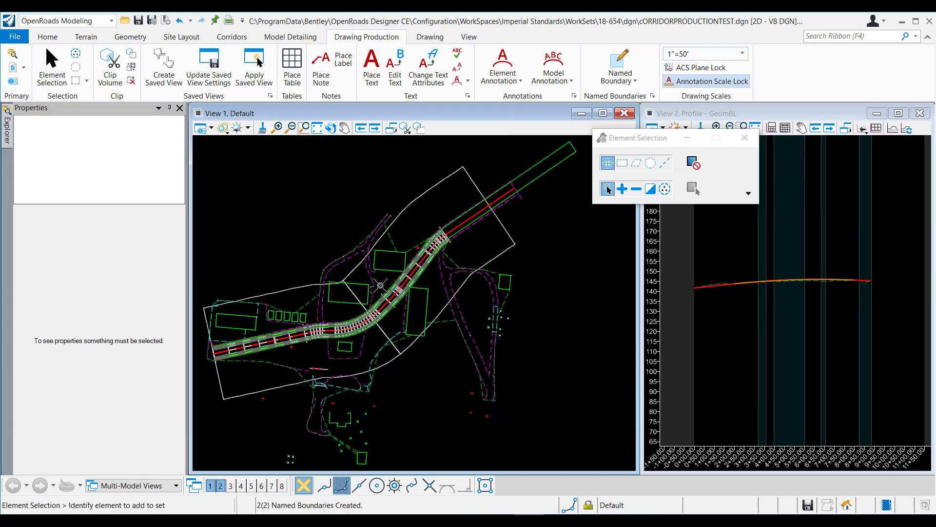
Start a Civil Profile named boundary using the PlanPlan and ProfileProfile - PLAN-1 seed.
left_click(703, 116)
left_click(622, 61)
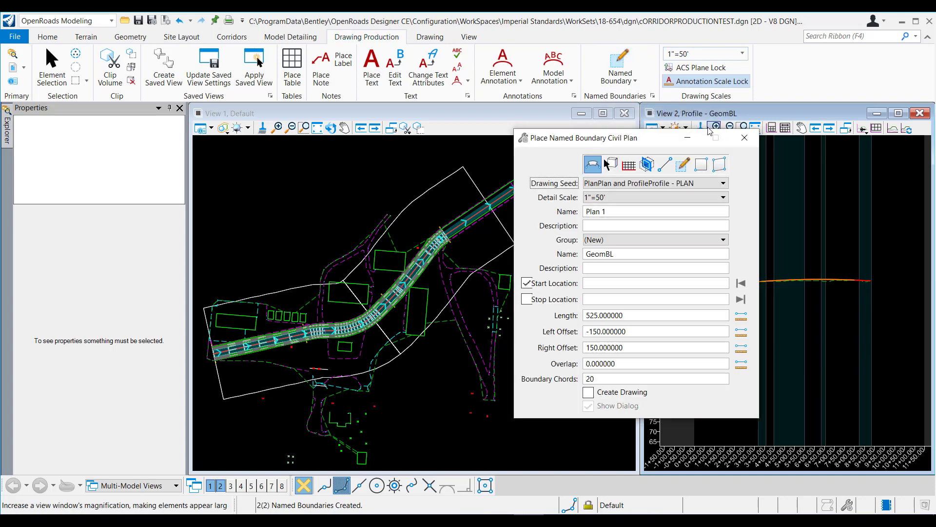
left_click(630, 166)
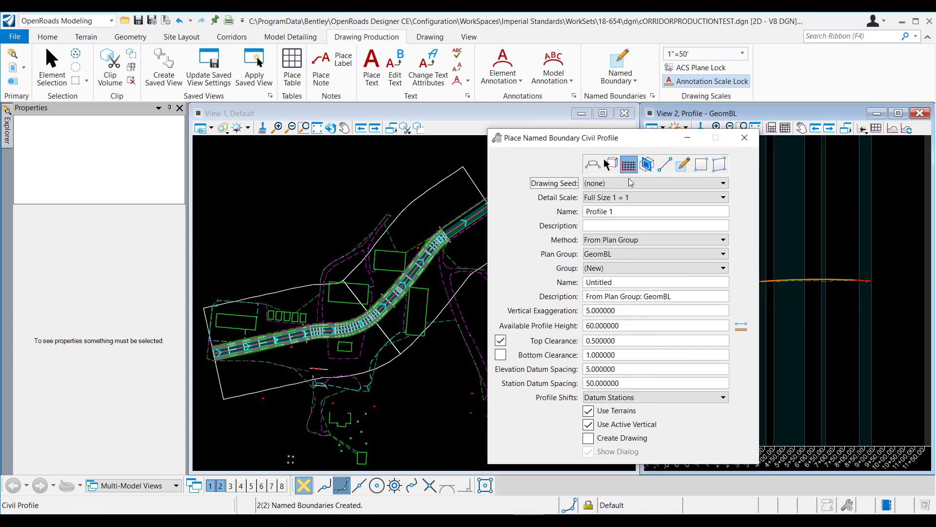
left_click(626, 185)
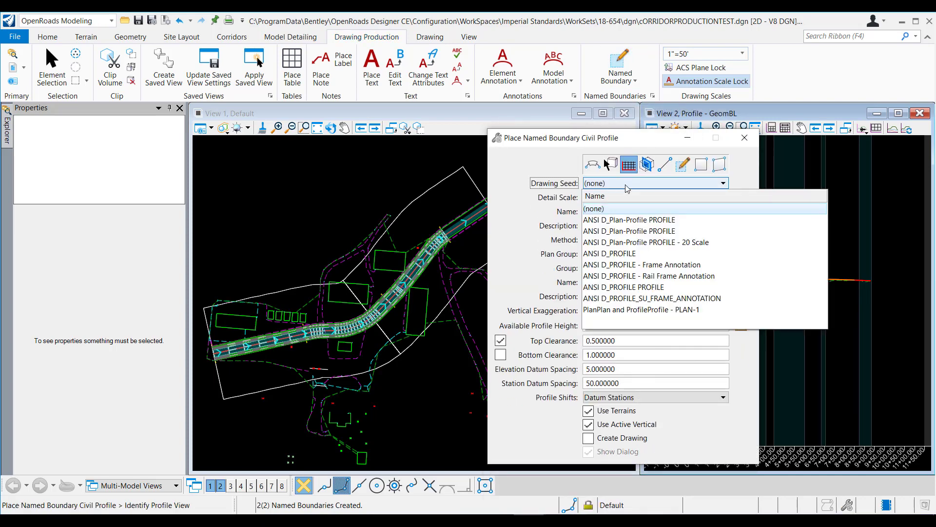
left_click(615, 308)
Enable Create Drawing and pick the GeomBL profile in the profile view.
left_click_drag(580, 142, 417, 127)
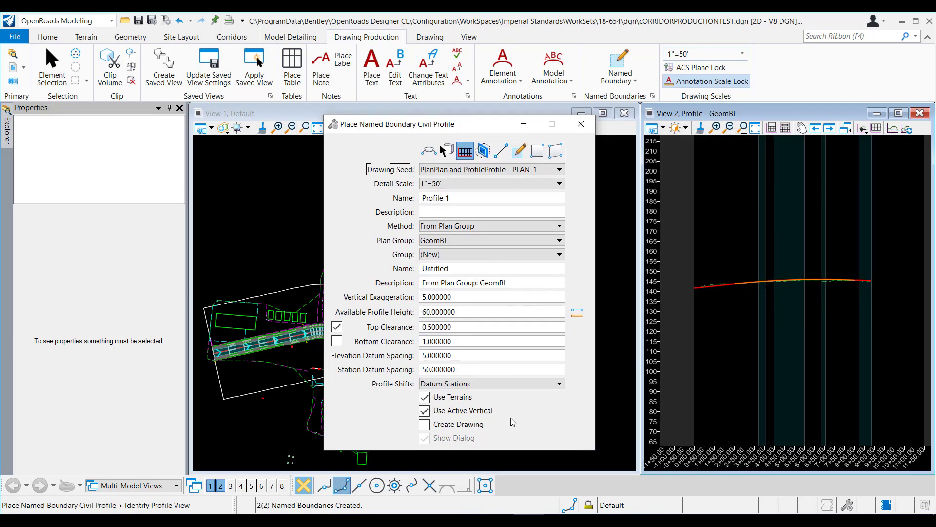
left_click(424, 425)
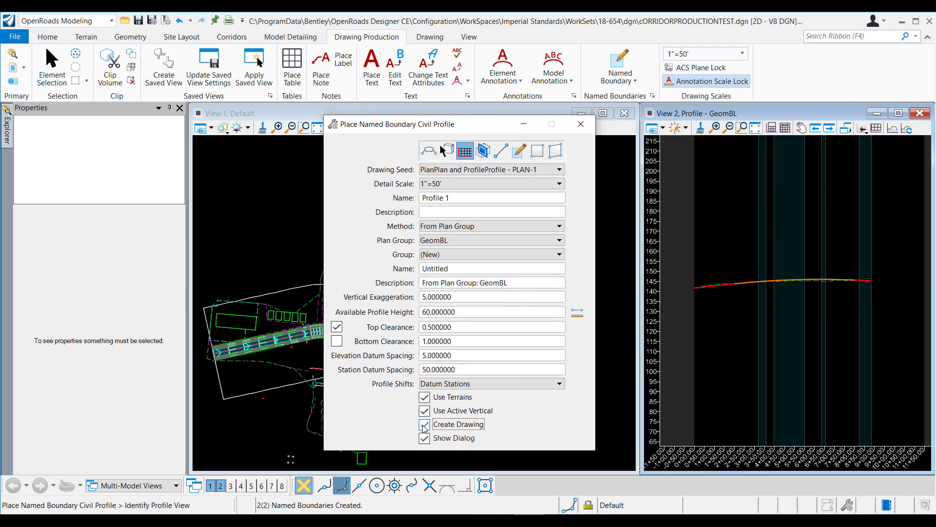
left_click(712, 286)
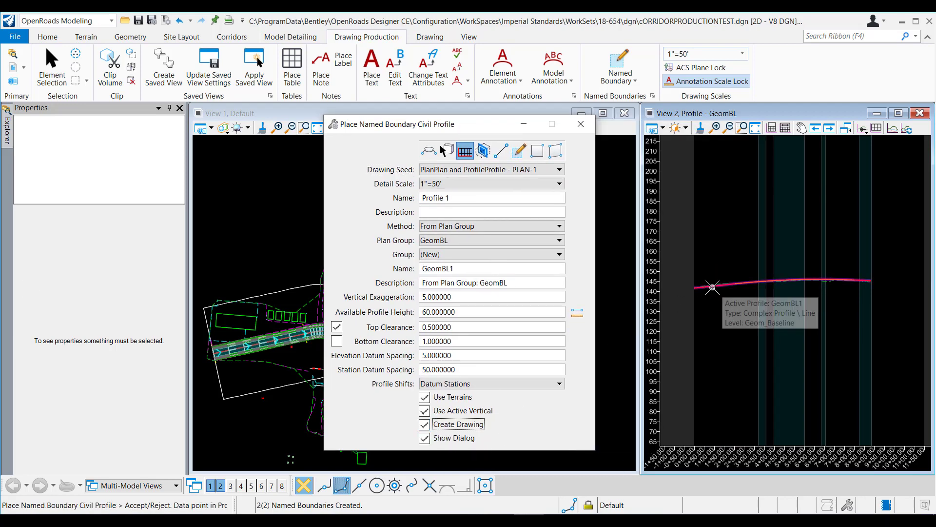
Accept the profile boundaries and confirm creating the Plan 1 plan-and-profile drawing.
left_click(812, 291)
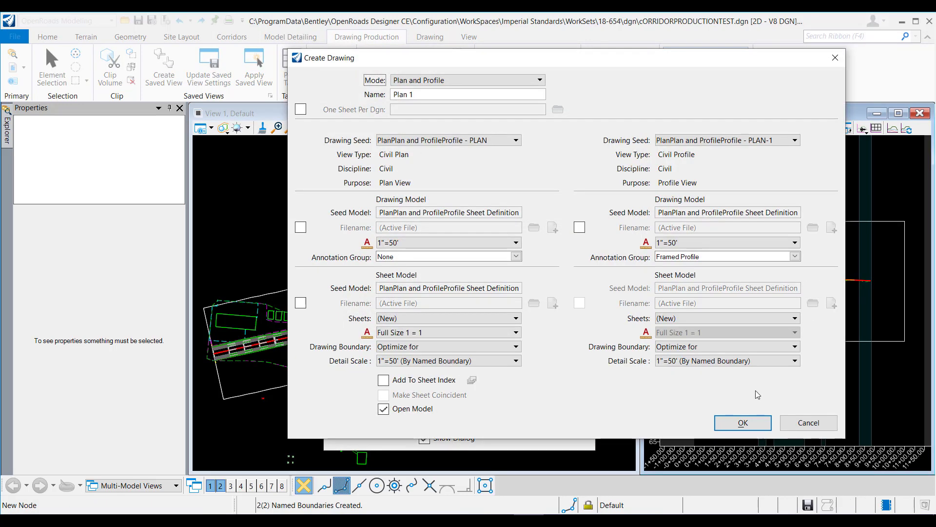
left_click(741, 424)
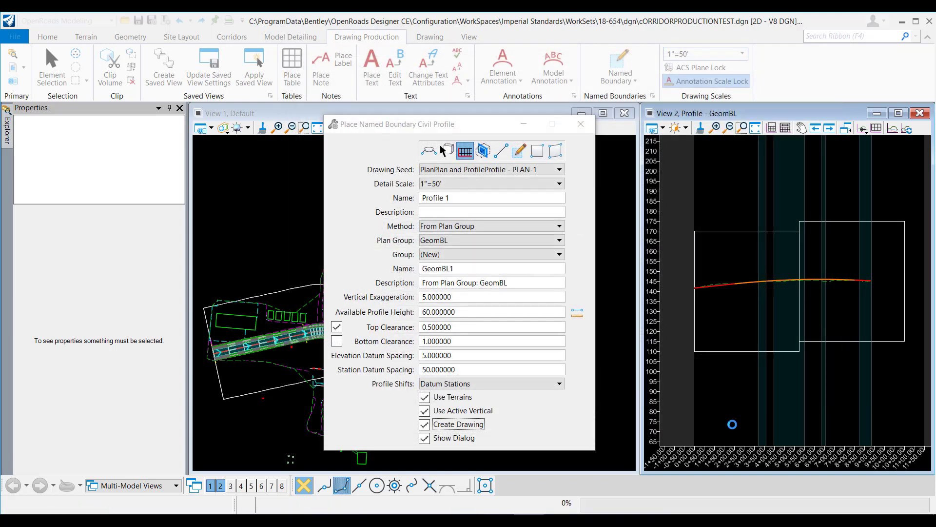